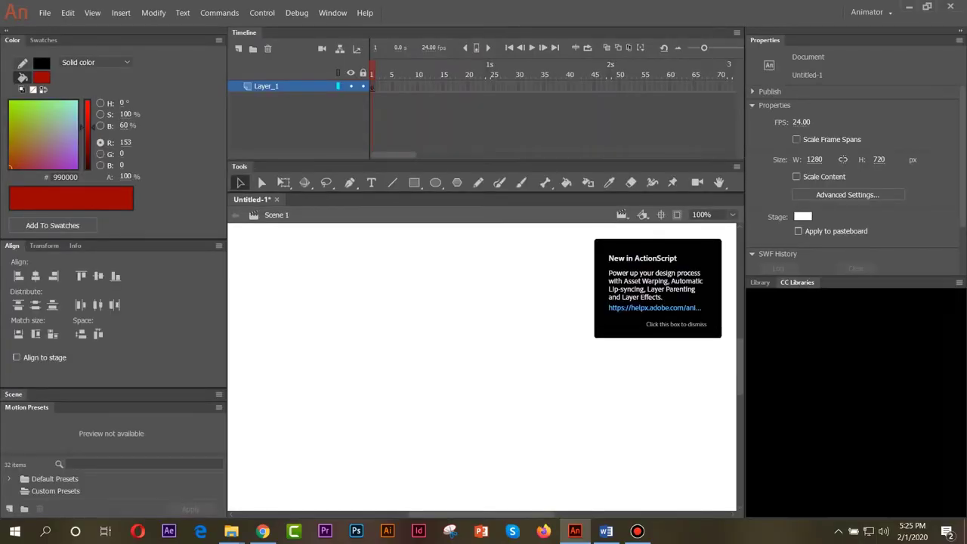
Rename the timeline layer Layer_1 as Bg.
{"action": "left_click", "coordinate": [733, 215]}
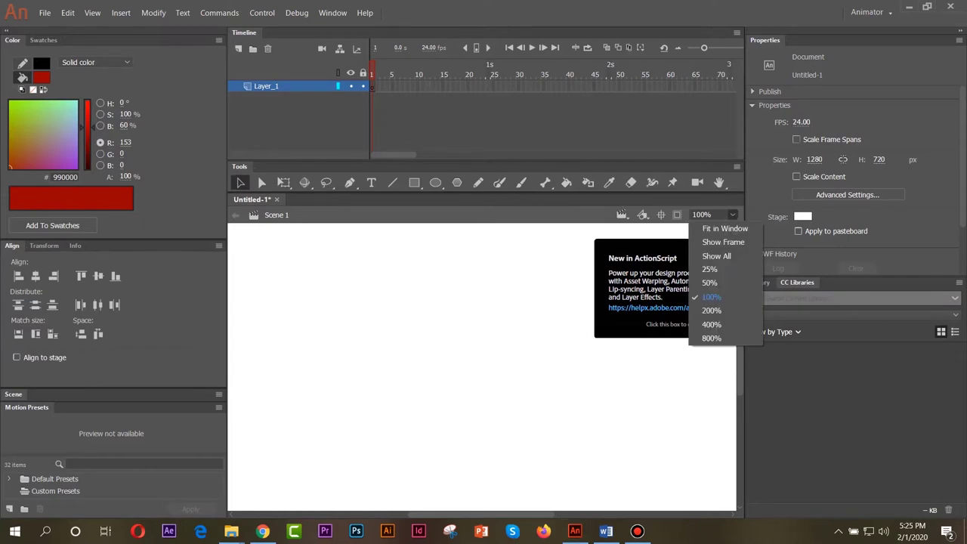
{"action": "left_click", "coordinate": [722, 268]}
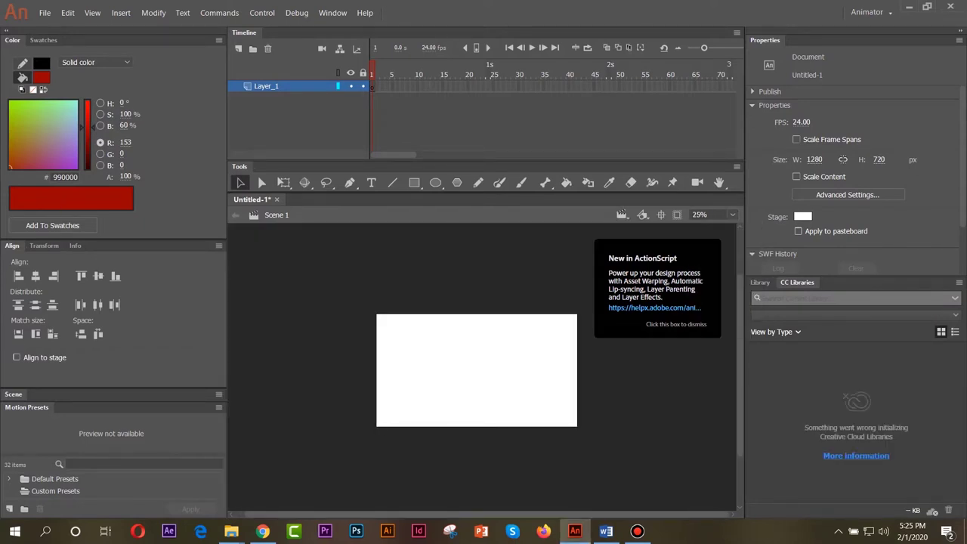
{"action": "double_click", "coordinate": [267, 86]}
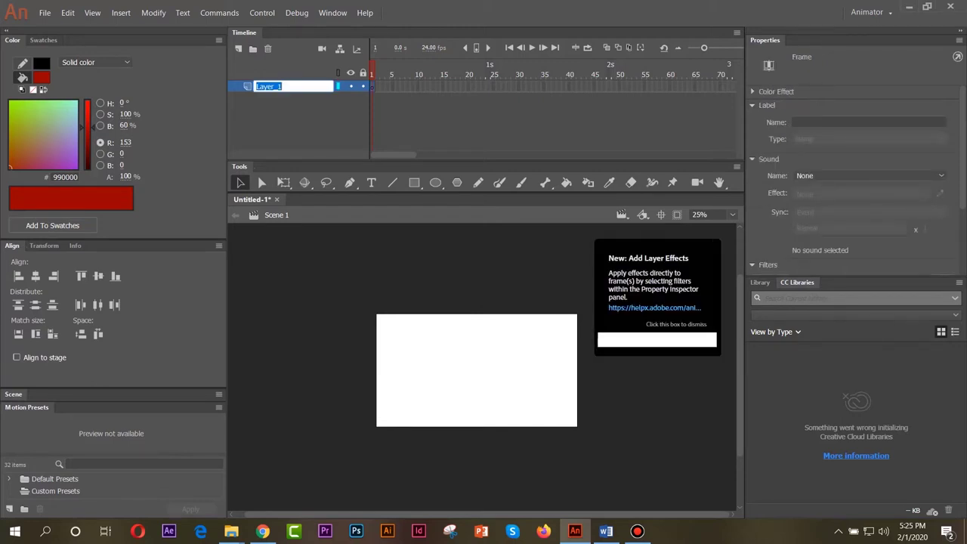
{"action": "type", "text": "Bg"}
{"action": "key", "text": "Return"}
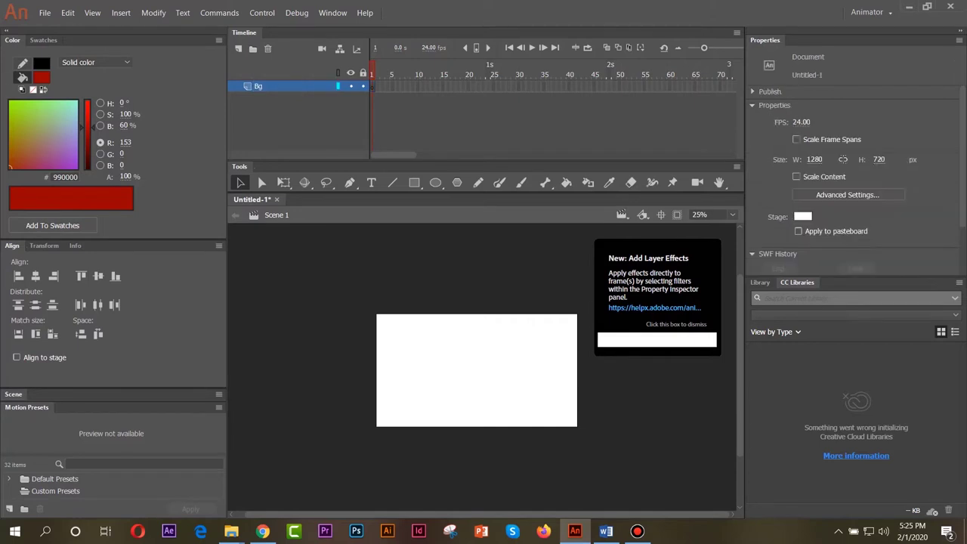
Import the landscape picture "images (2)" from the Downloads folder onto the stage.
{"action": "left_click", "coordinate": [45, 13]}
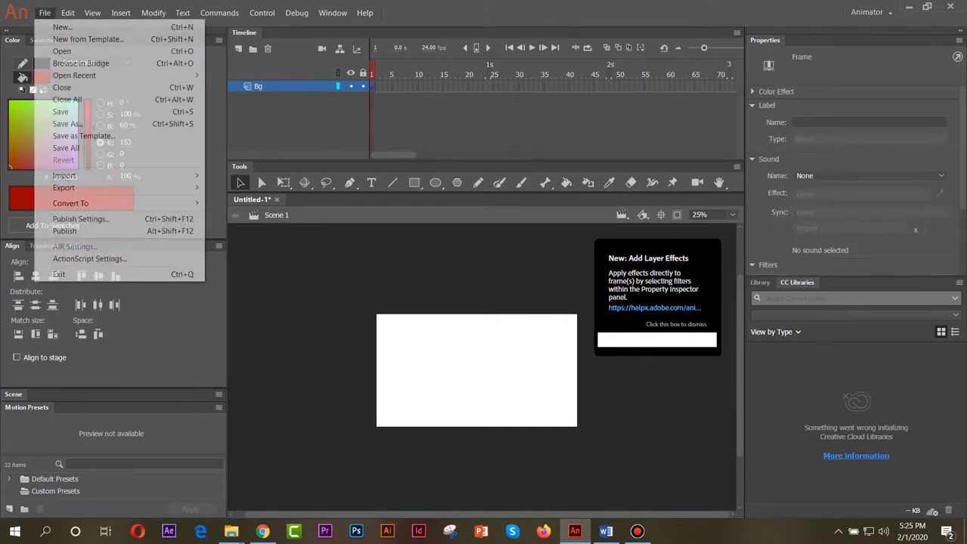
{"action": "mouse_move", "coordinate": [113, 175]}
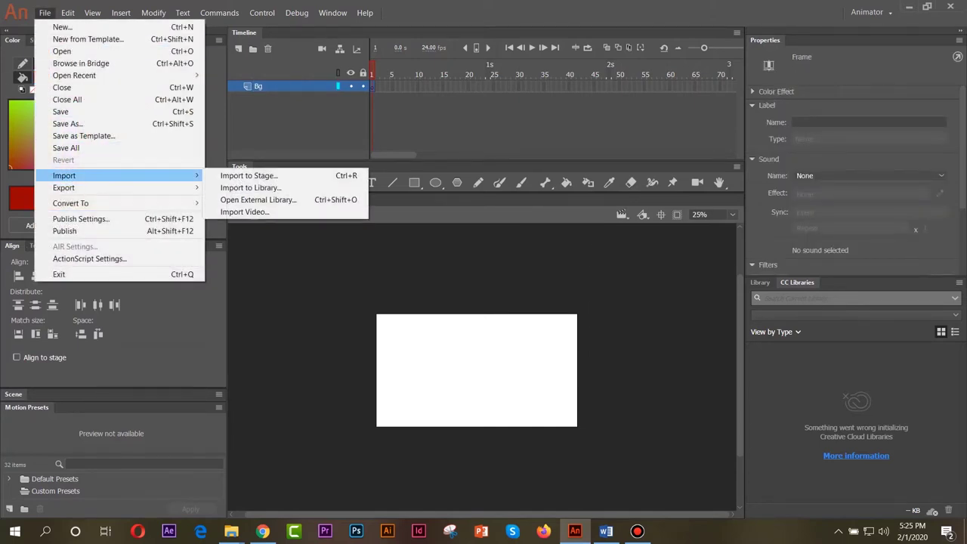
{"action": "left_click", "coordinate": [249, 175]}
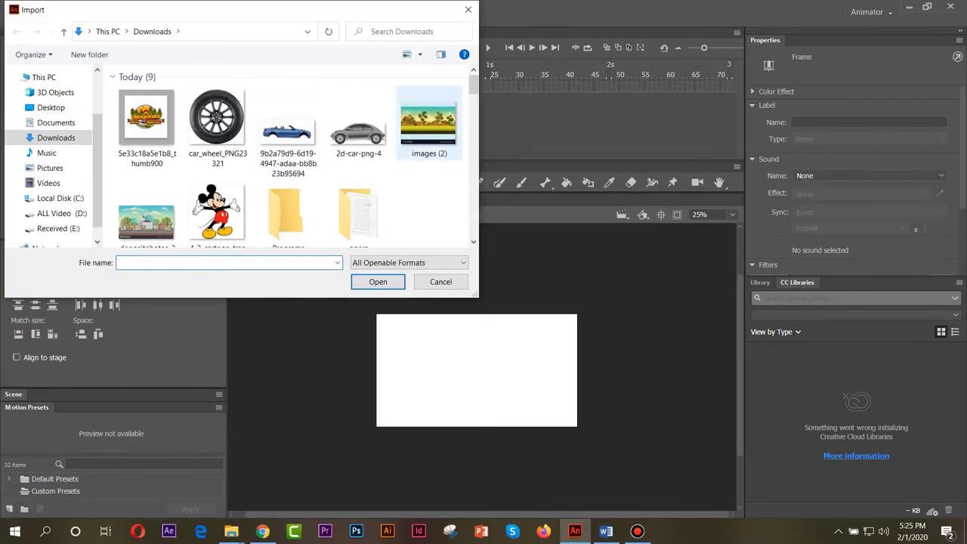
{"action": "left_click", "coordinate": [428, 124]}
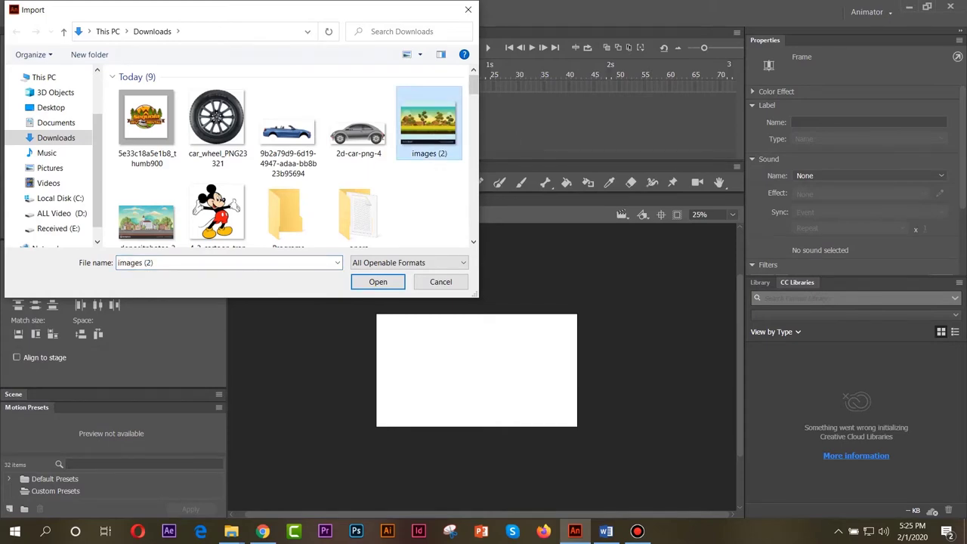
{"action": "left_click", "coordinate": [377, 282]}
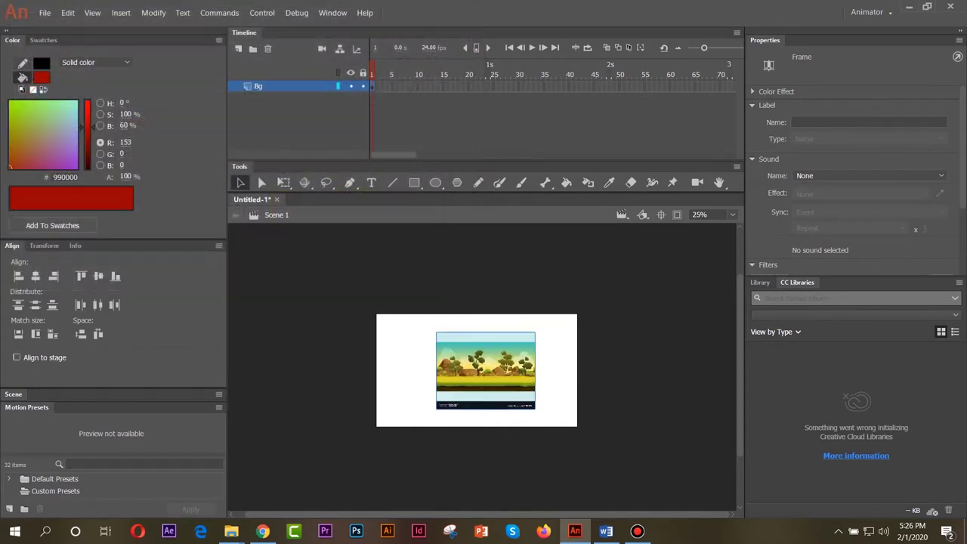
Scale the landscape image to about 1155 × 809 px and place it against the stage's upper right corner, about X 125, Y 6.
{"action": "key", "text": "q"}
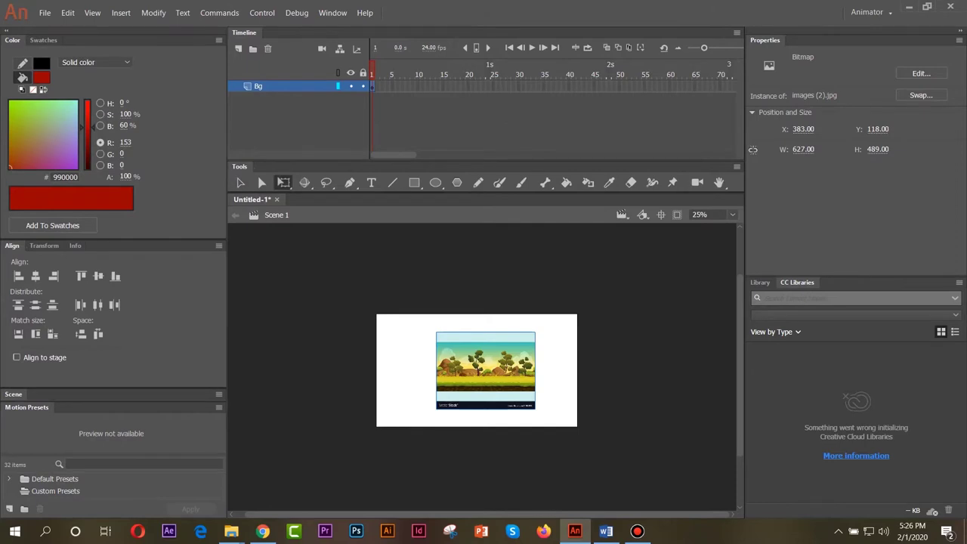
{"action": "left_click_drag", "start_coordinate": [535, 370], "coordinate": [577, 370]}
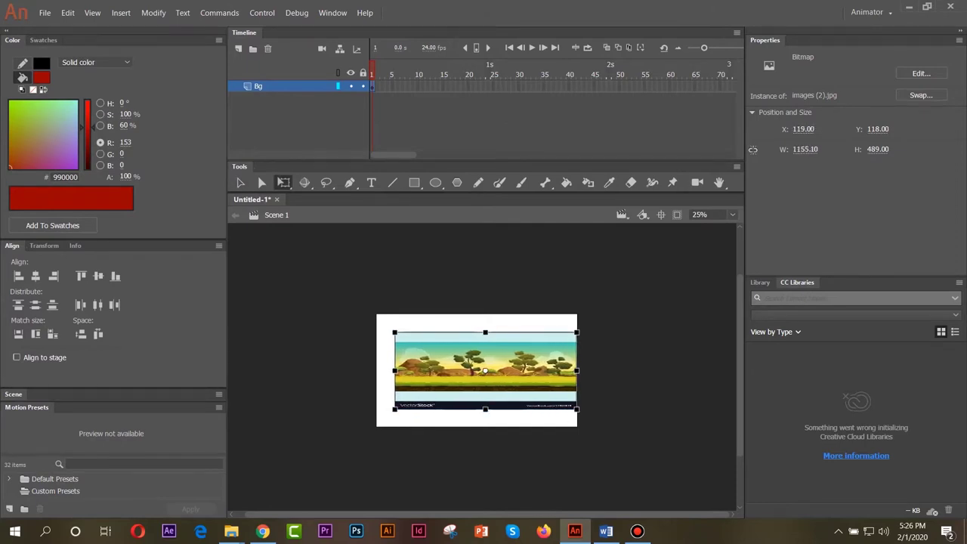
{"action": "left_click_drag", "start_coordinate": [485, 332], "coordinate": [485, 314]}
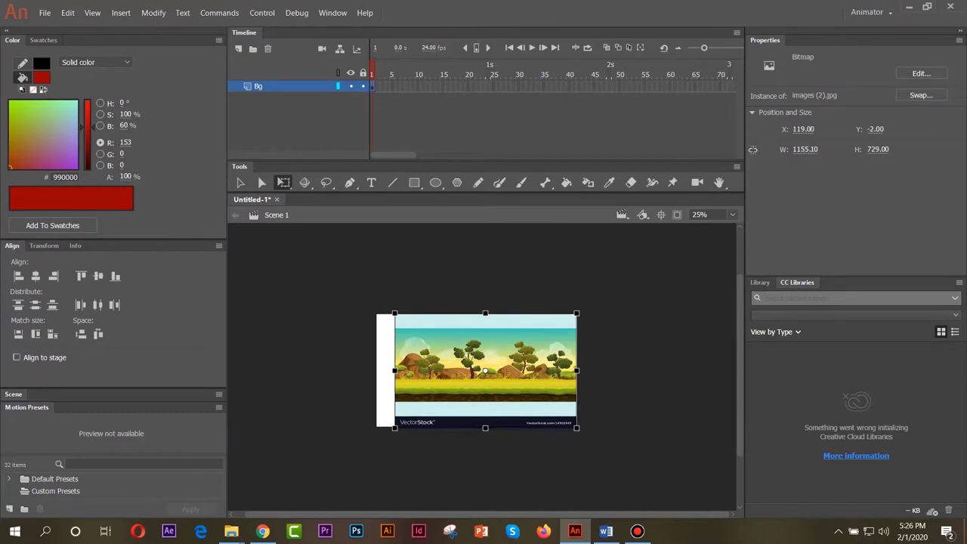
{"action": "left_click_drag", "start_coordinate": [485, 428], "coordinate": [485, 443]}
{"action": "left_click_drag", "start_coordinate": [486, 393], "coordinate": [486, 400]}
{"action": "left_click_drag", "start_coordinate": [486, 306], "coordinate": [486, 314]}
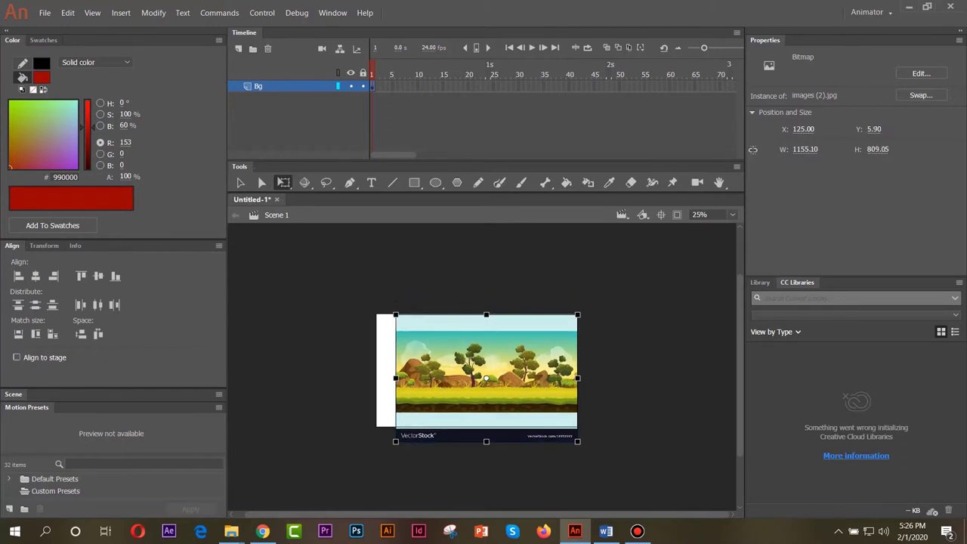
{"action": "left_click_drag", "start_coordinate": [486, 378], "coordinate": [486, 378]}
{"action": "key", "text": "Escape"}
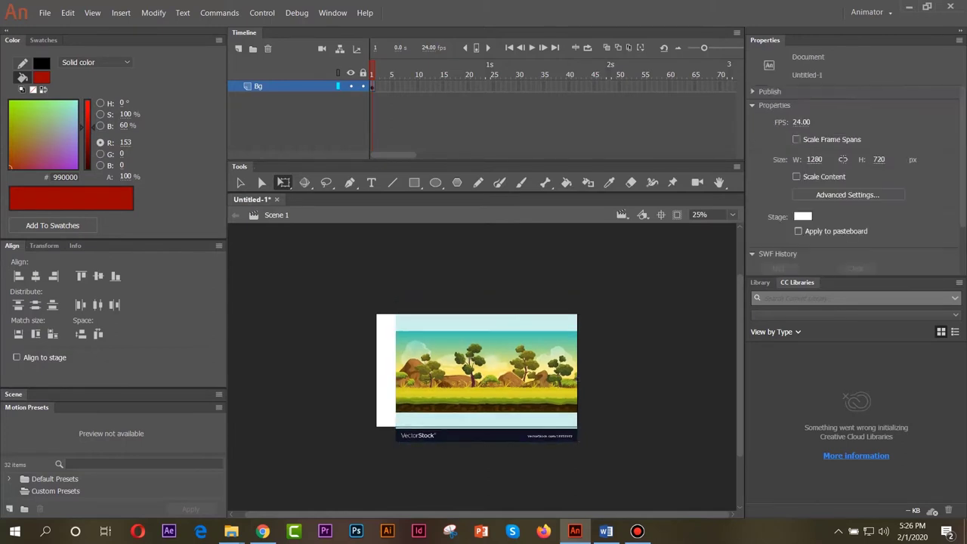
Duplicate the landscape image in place and move the copy left to X -1030, Y 6, joining the original edge to edge.
{"action": "left_click", "coordinate": [486, 378]}
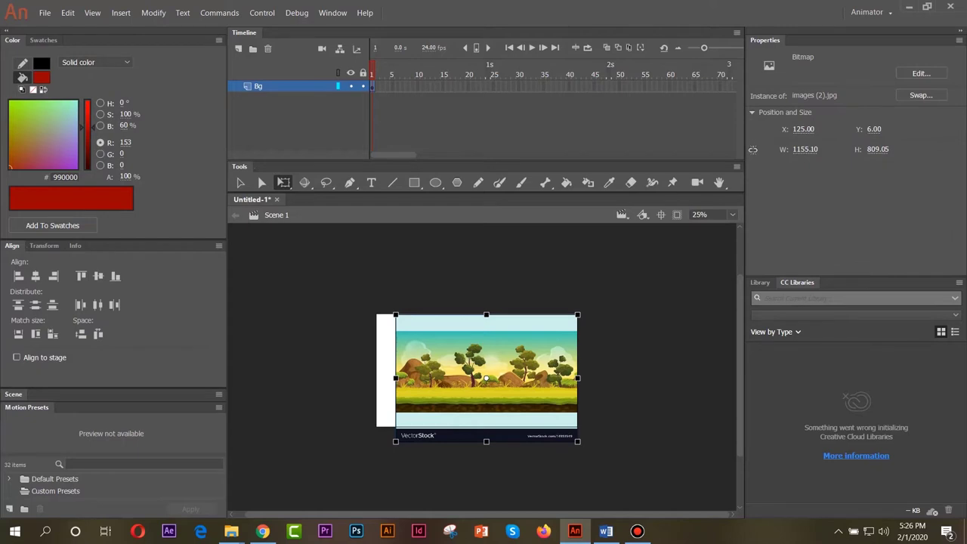
{"action": "right_click", "coordinate": [472, 363]}
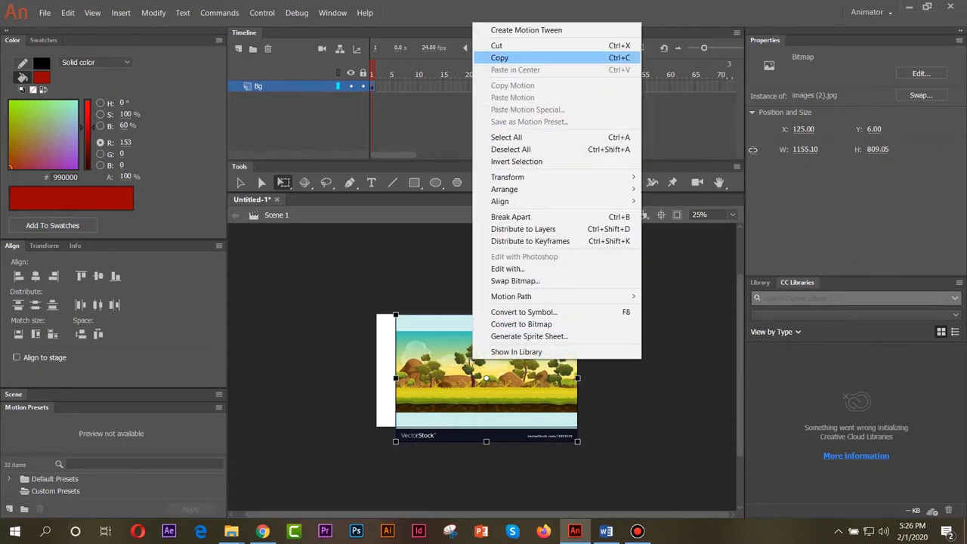
{"action": "left_click", "coordinate": [500, 57]}
{"action": "left_click", "coordinate": [388, 352]}
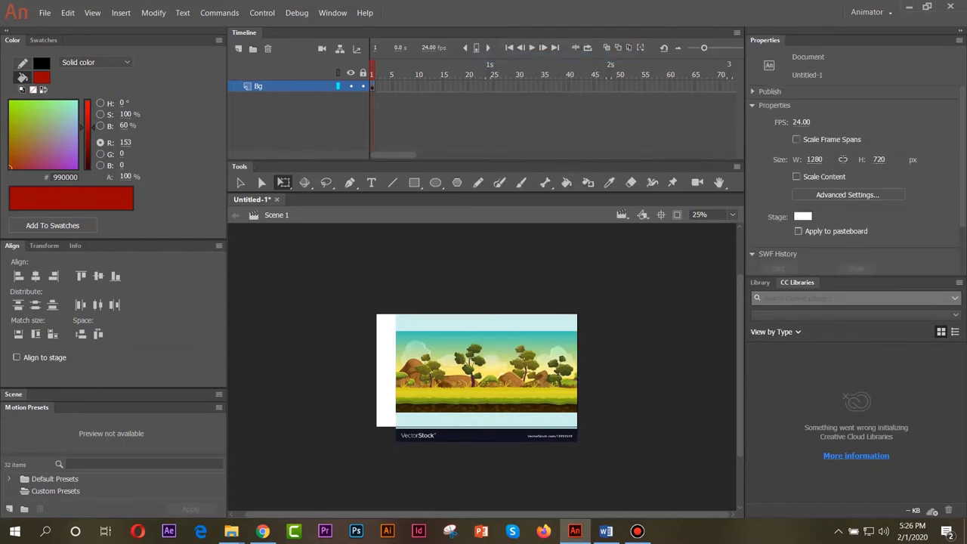
{"action": "right_click", "coordinate": [388, 352]}
{"action": "left_click", "coordinate": [428, 395]}
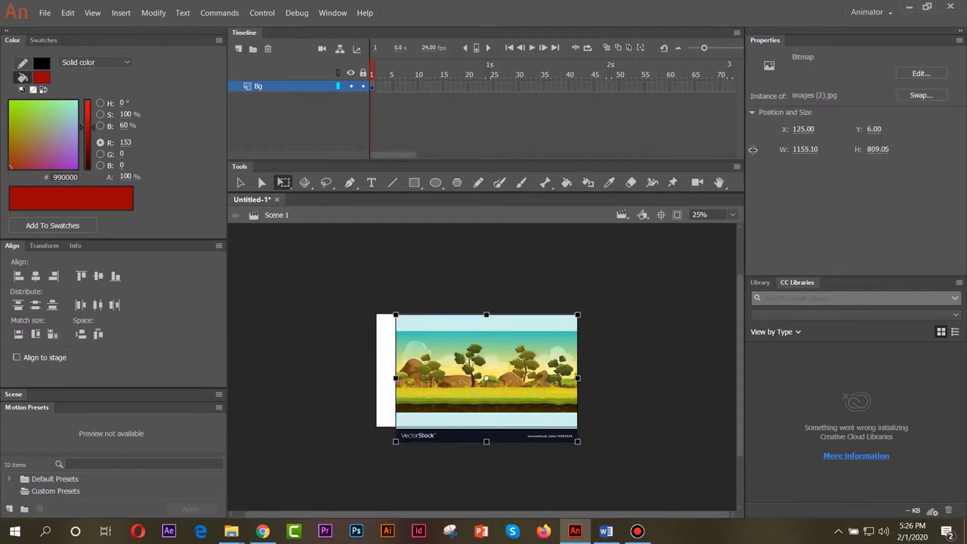
{"action": "left_click_drag", "start_coordinate": [486, 363], "coordinate": [304, 363]}
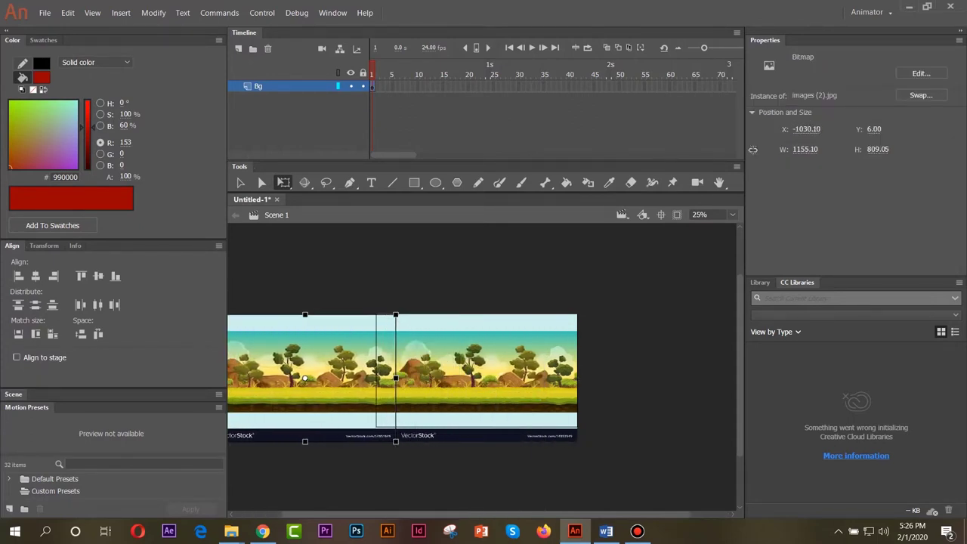
{"action": "key", "text": "Escape"}
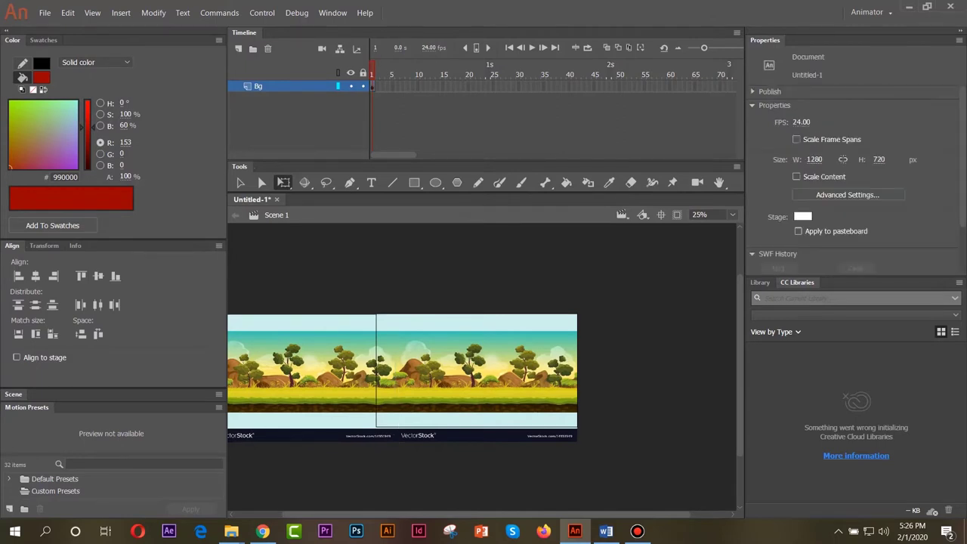
{"action": "left_click", "coordinate": [311, 371]}
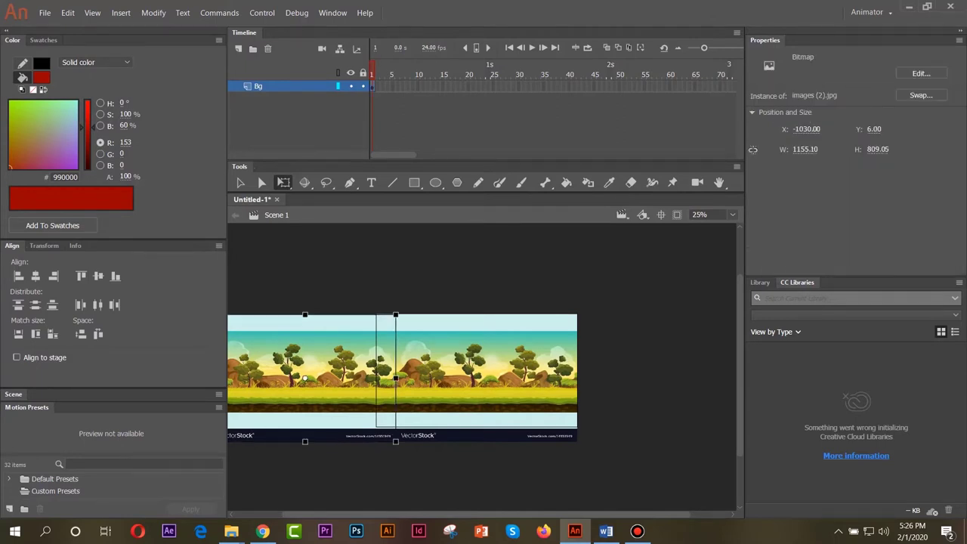
{"action": "key", "text": "Escape"}
Select both landscape images, copy them and paste the pair in place.
{"action": "left_click_drag", "start_coordinate": [423, 370], "coordinate": [482, 366]}
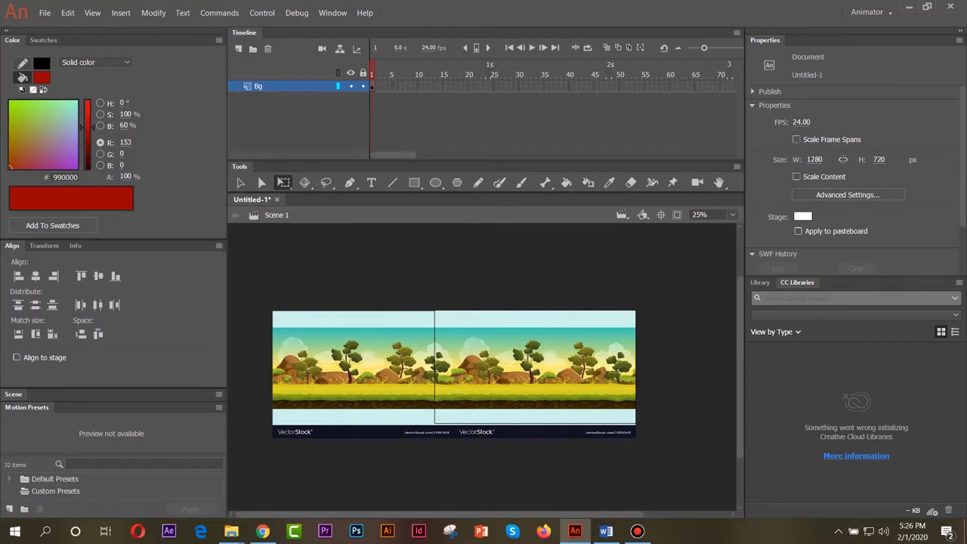
{"action": "left_click_drag", "start_coordinate": [384, 266], "coordinate": [473, 351]}
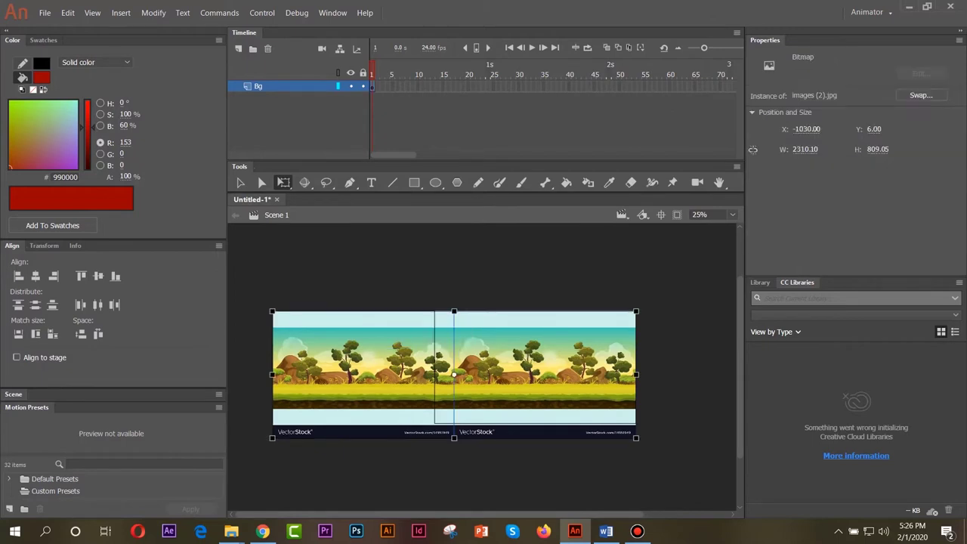
{"action": "right_click", "coordinate": [426, 353]}
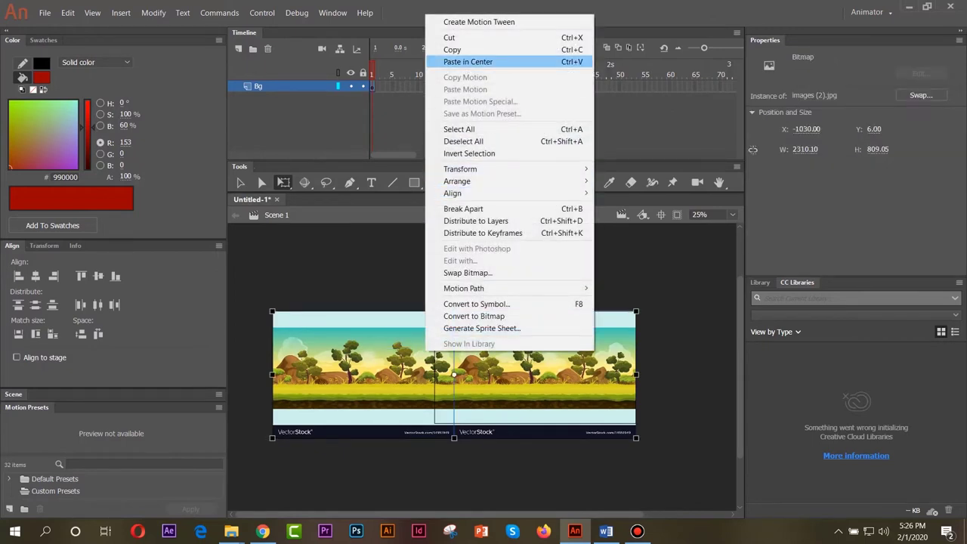
{"action": "left_click", "coordinate": [452, 49]}
{"action": "right_click", "coordinate": [267, 339]}
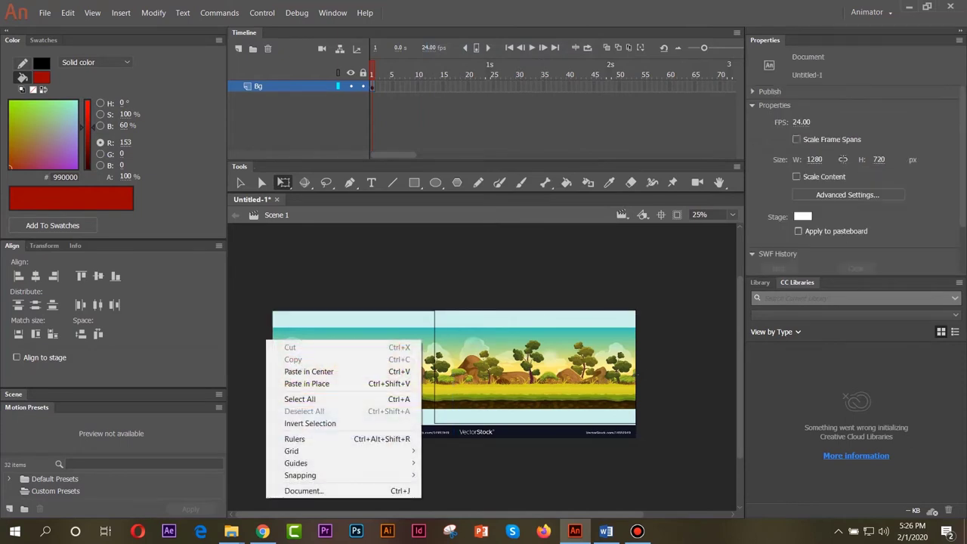
{"action": "left_click", "coordinate": [306, 383]}
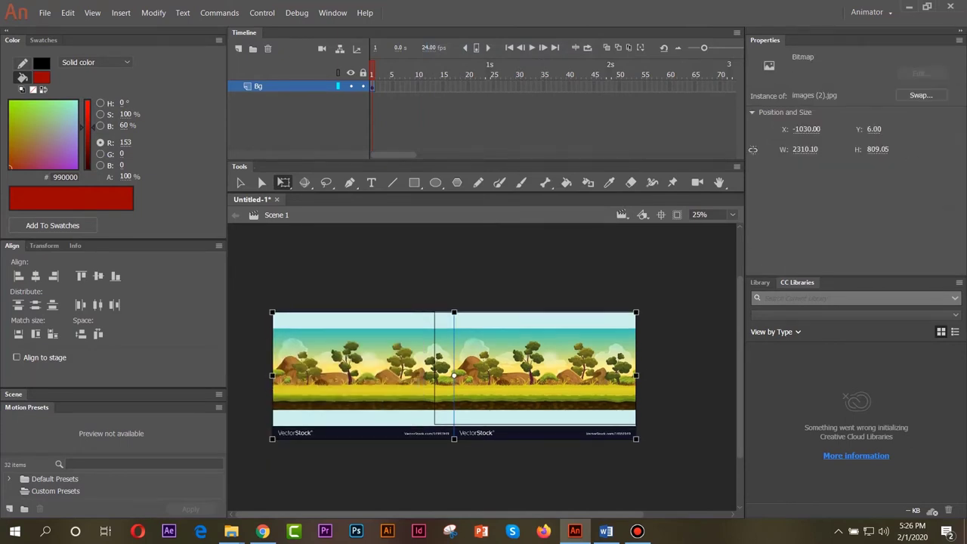
Move the pasted pair left to about X -3340 so it joins the existing pair seamlessly, with their upper edges aligned.
{"action": "scroll", "coordinate": [454, 376], "scroll_direction": "down", "scroll_amount": 1}
{"action": "key", "text": "shift+Up"}
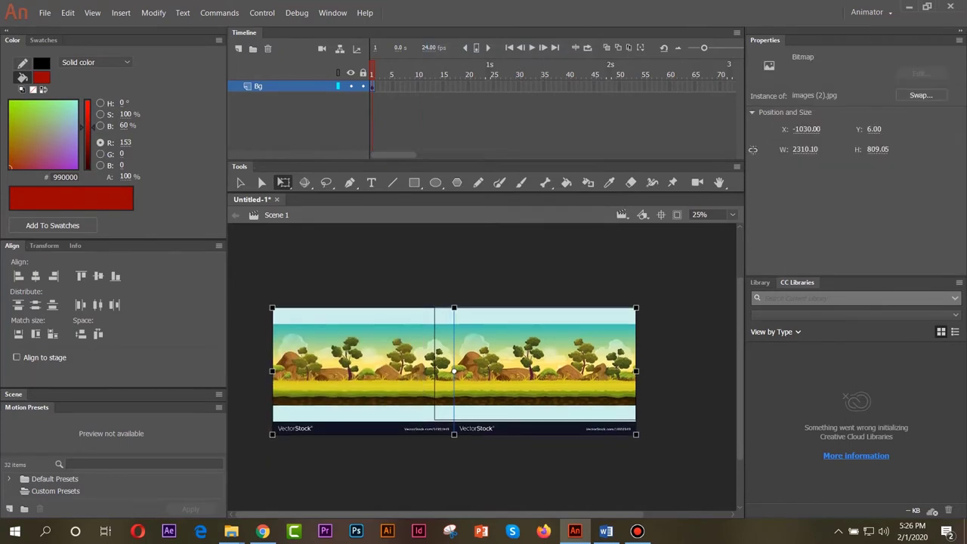
{"action": "left_click_drag", "start_coordinate": [529, 375], "coordinate": [291, 374]}
{"action": "scroll", "coordinate": [291, 374], "scroll_direction": "left", "scroll_amount": 5}
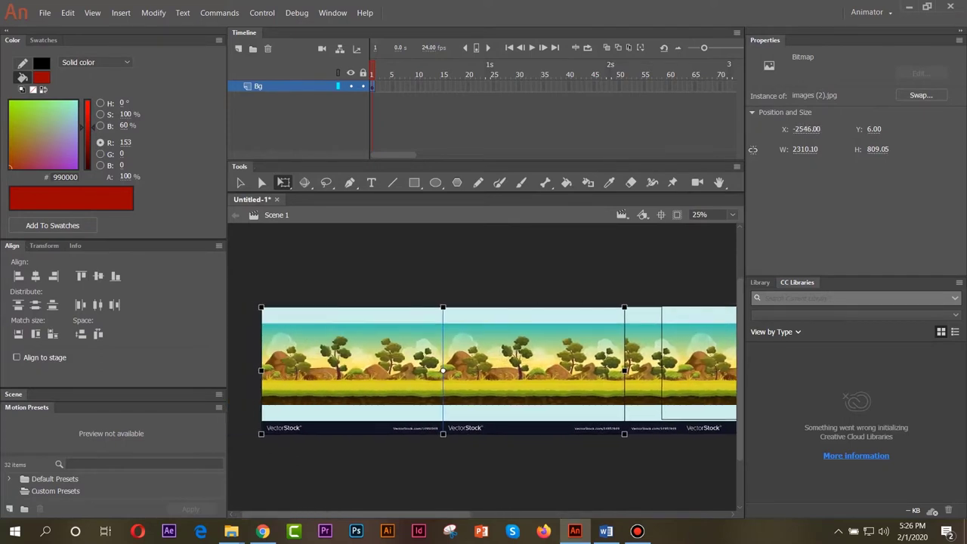
{"action": "left_click_drag", "start_coordinate": [529, 371], "coordinate": [405, 369]}
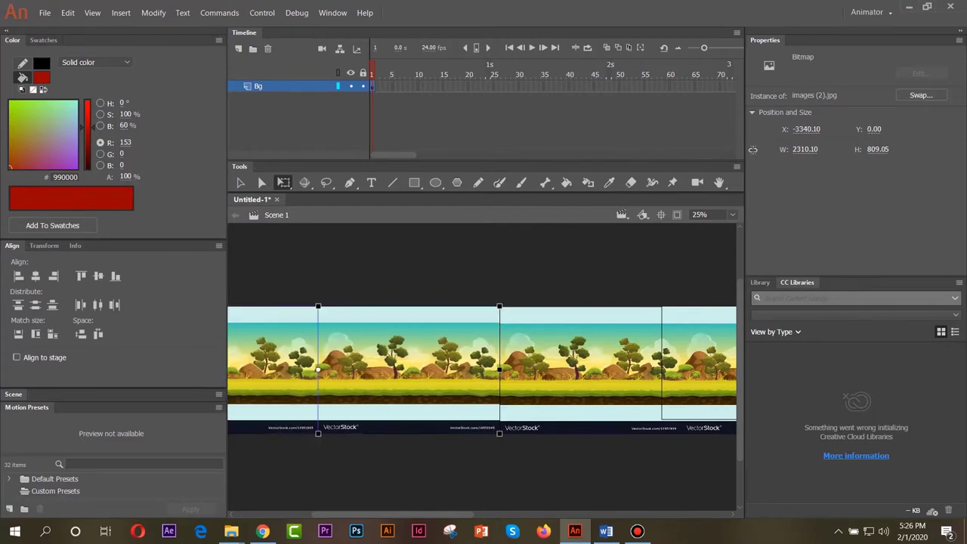
{"action": "key", "text": "Escape"}
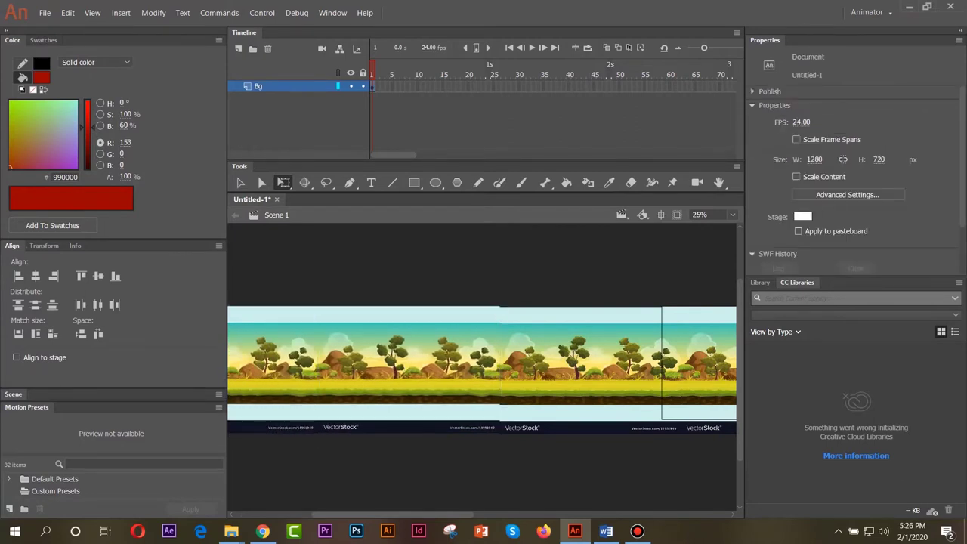
{"action": "left_click", "coordinate": [409, 369]}
{"action": "left_click_drag", "start_coordinate": [269, 276], "coordinate": [409, 370]}
{"action": "key", "text": "Escape"}
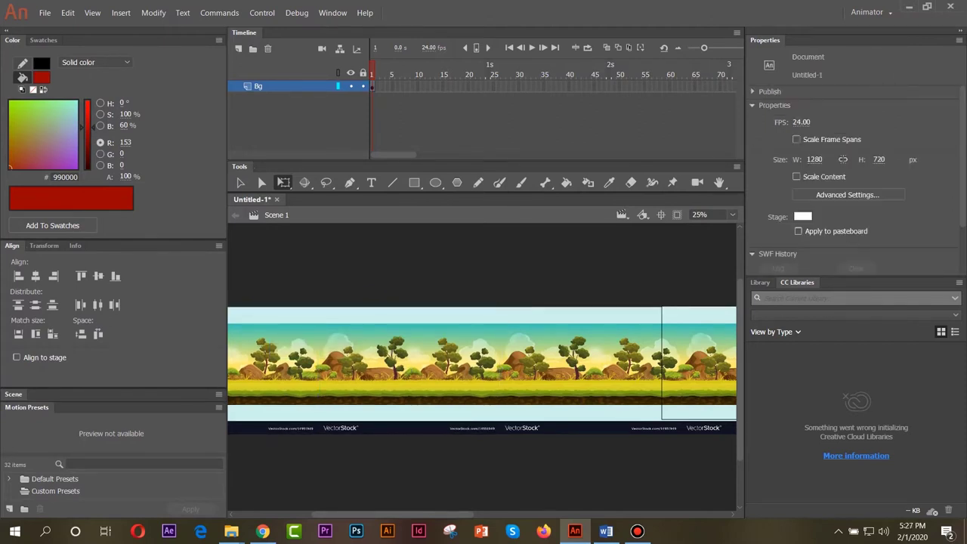
{"action": "left_click_drag", "start_coordinate": [639, 362], "coordinate": [327, 366]}
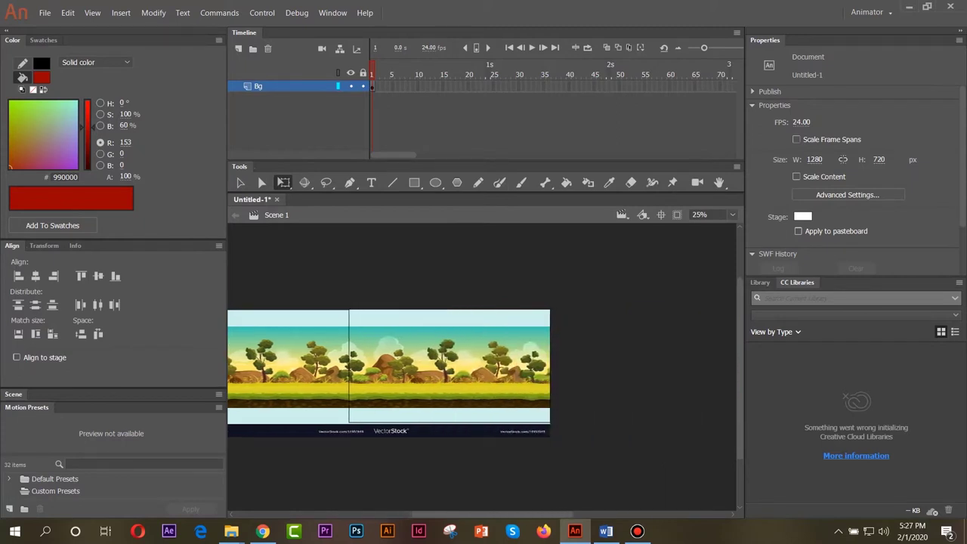
{"action": "scroll", "coordinate": [482, 370], "scroll_direction": "left", "scroll_amount": 6}
{"action": "mouse_move", "coordinate": [484, 370]}
{"action": "left_mouse_down"}
{"action": "mouse_move", "coordinate": [663, 370]}
{"action": "mouse_move", "coordinate": [484, 372]}
{"action": "left_mouse_up"}
{"action": "scroll", "coordinate": [482, 370], "scroll_direction": "right", "scroll_amount": 5}
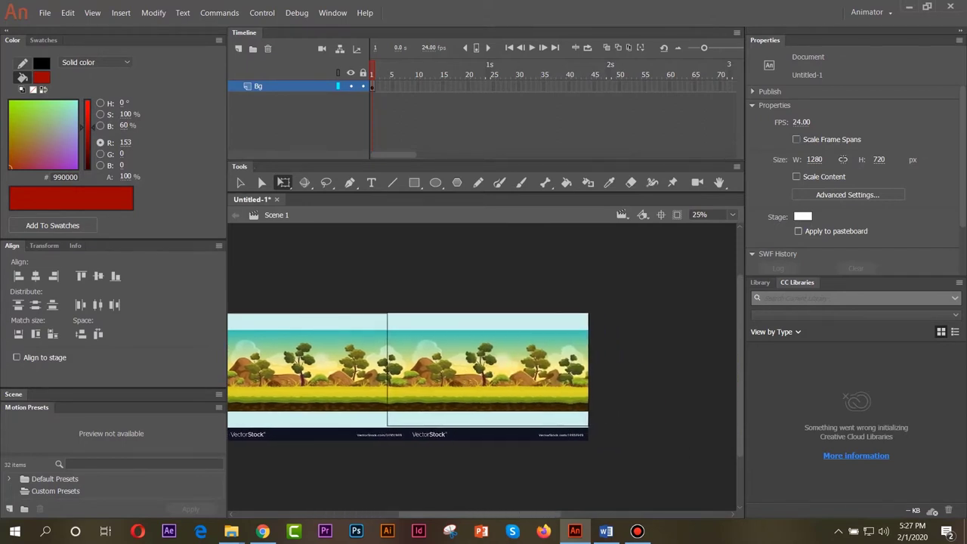
{"action": "scroll", "coordinate": [482, 370], "scroll_direction": "left", "scroll_amount": 3}
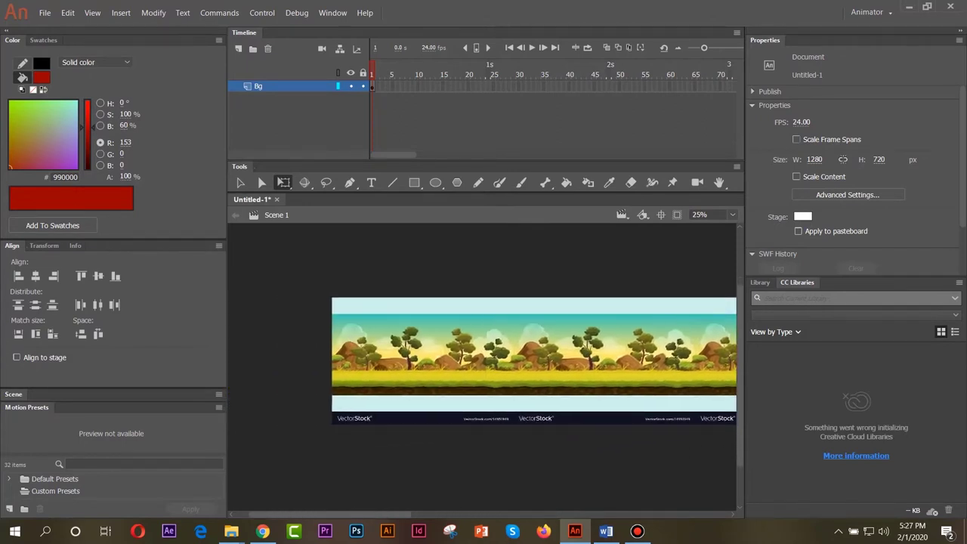
{"action": "scroll", "coordinate": [482, 363], "scroll_direction": "right", "scroll_amount": 5}
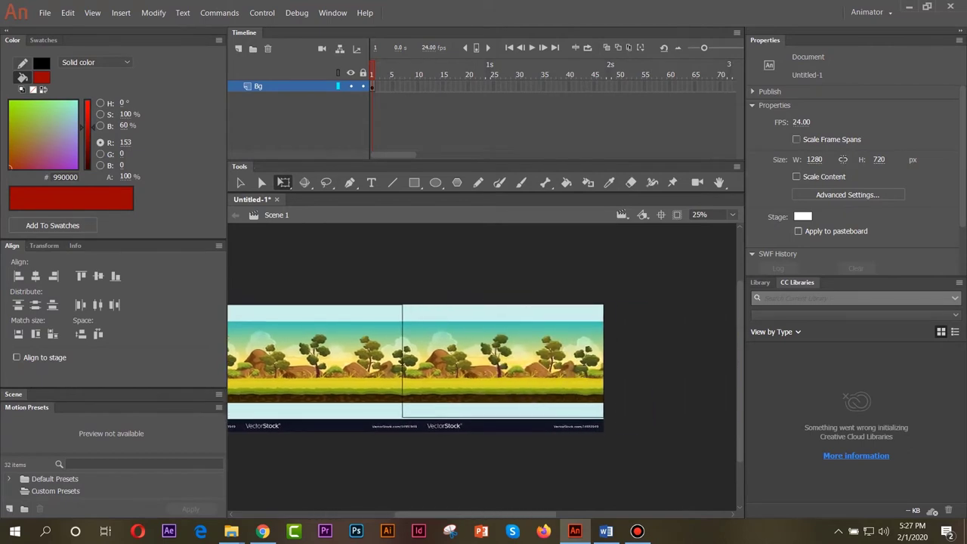
Add a new layer above the Bg layer and name it Car.
{"action": "scroll", "coordinate": [416, 368], "scroll_direction": "right", "scroll_amount": 1}
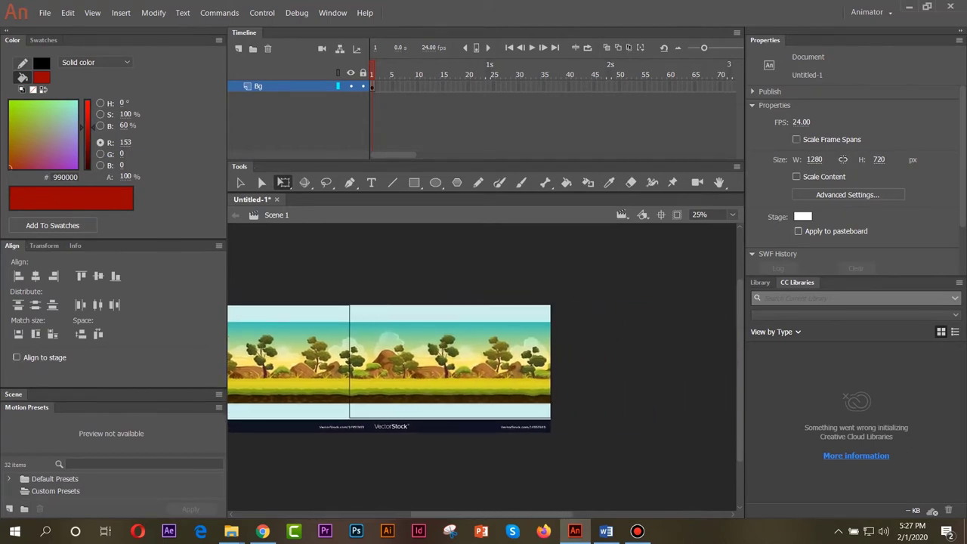
{"action": "left_click", "coordinate": [372, 86]}
{"action": "key", "text": "Escape"}
{"action": "left_click", "coordinate": [238, 48]}
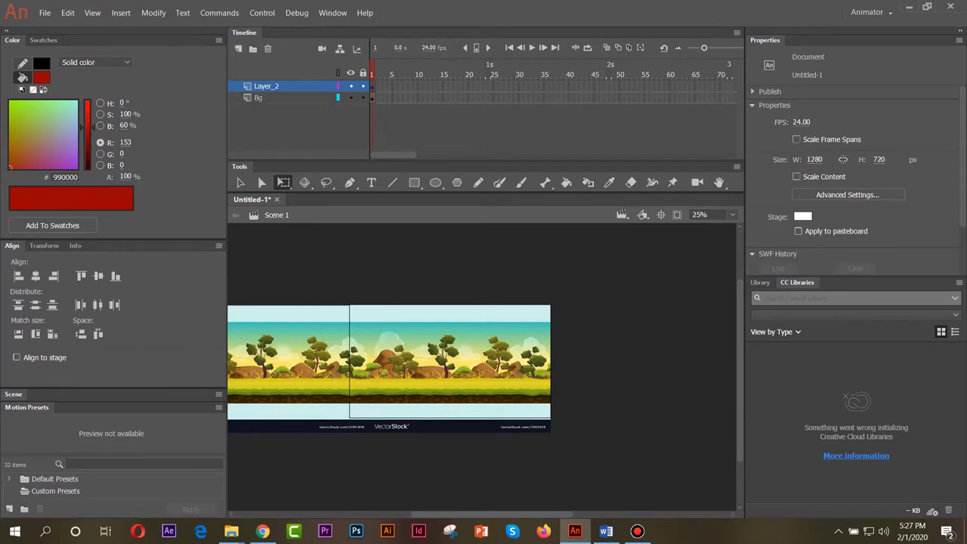
{"action": "double_click", "coordinate": [266, 86]}
{"action": "type", "text": "Car"}
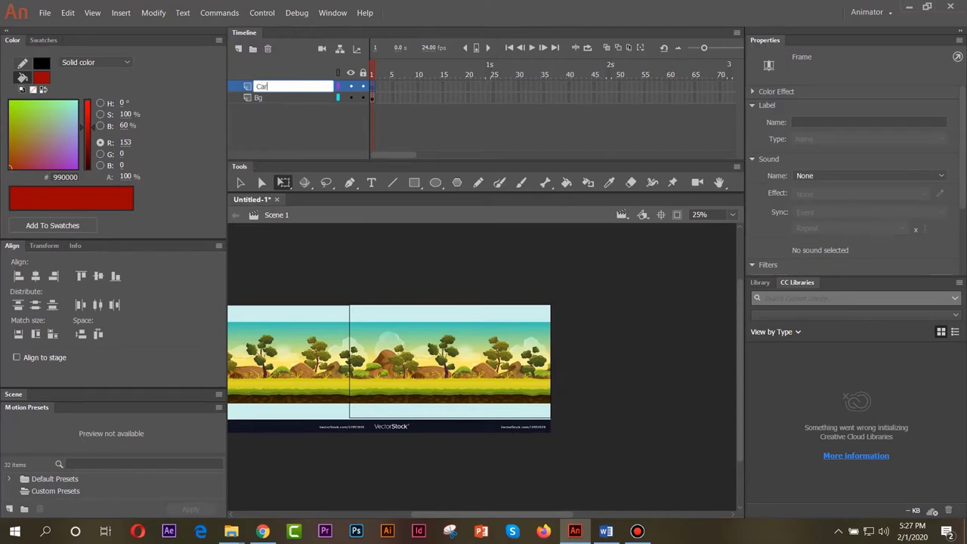
{"action": "key", "text": "Return"}
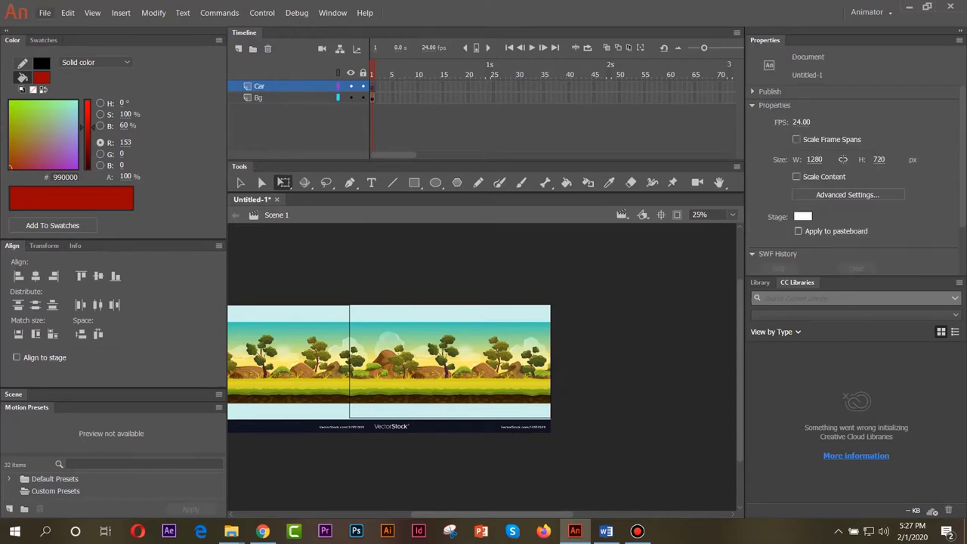
Import the blue convertible image 9b2a79d9-6d19-4947-adaa-bb8b23b95694 from Downloads to the stage on the Car layer.
{"action": "left_click", "coordinate": [44, 13]}
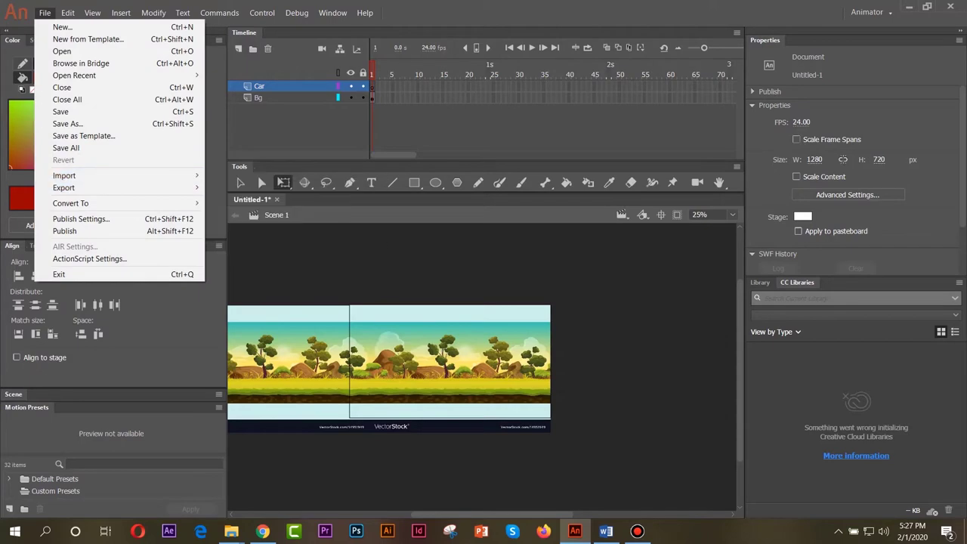
{"action": "mouse_move", "coordinate": [113, 176]}
{"action": "left_click", "coordinate": [249, 175]}
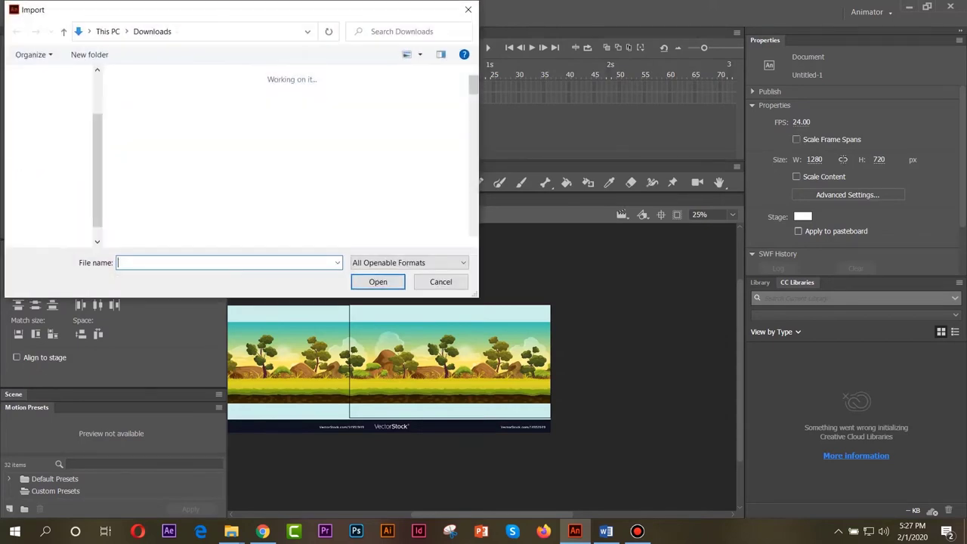
{"action": "left_click", "coordinate": [288, 132]}
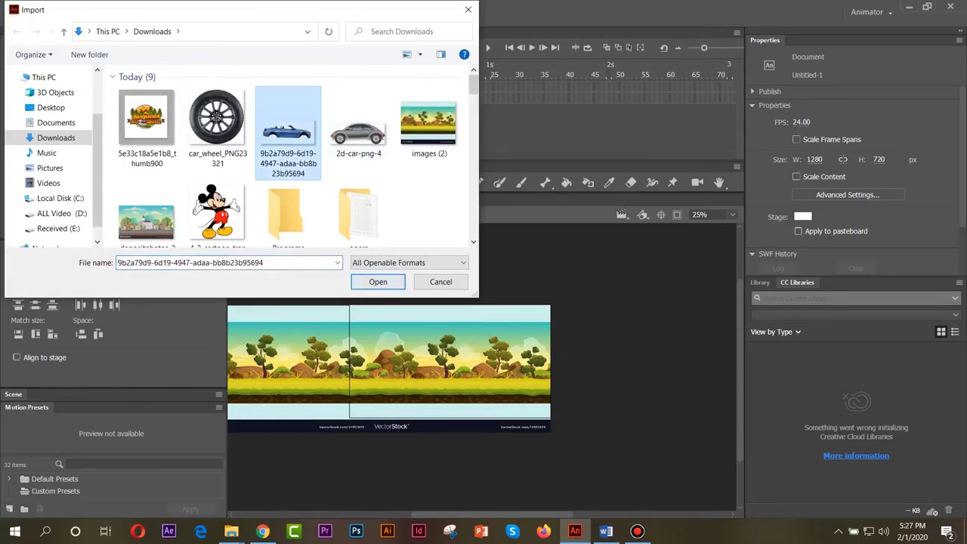
{"action": "left_click", "coordinate": [378, 281]}
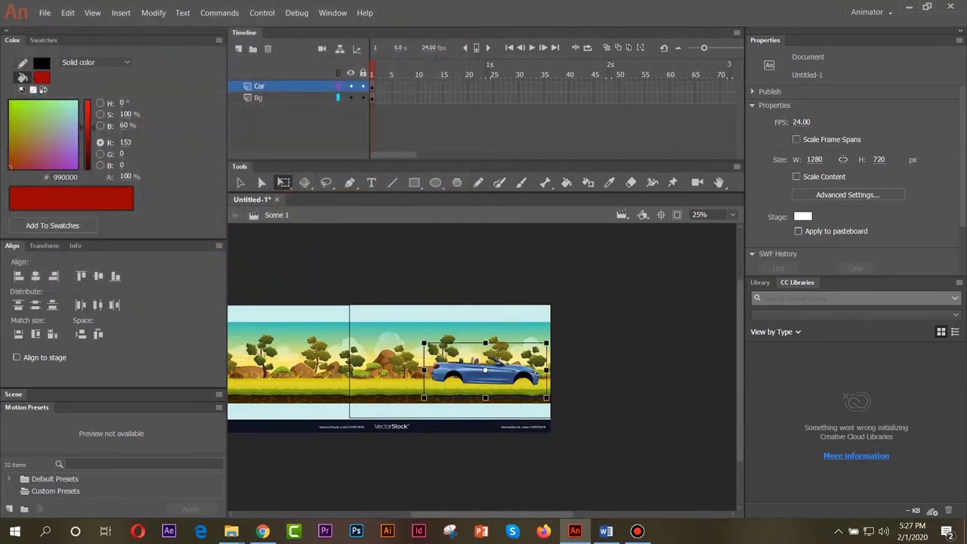
Flip the car horizontally at about 832 × 350 px so it faces left, and tilt it slightly clockwise.
{"action": "left_click_drag", "start_coordinate": [424, 370], "coordinate": [550, 371]}
{"action": "left_click_drag", "start_coordinate": [476, 373], "coordinate": [476, 376]}
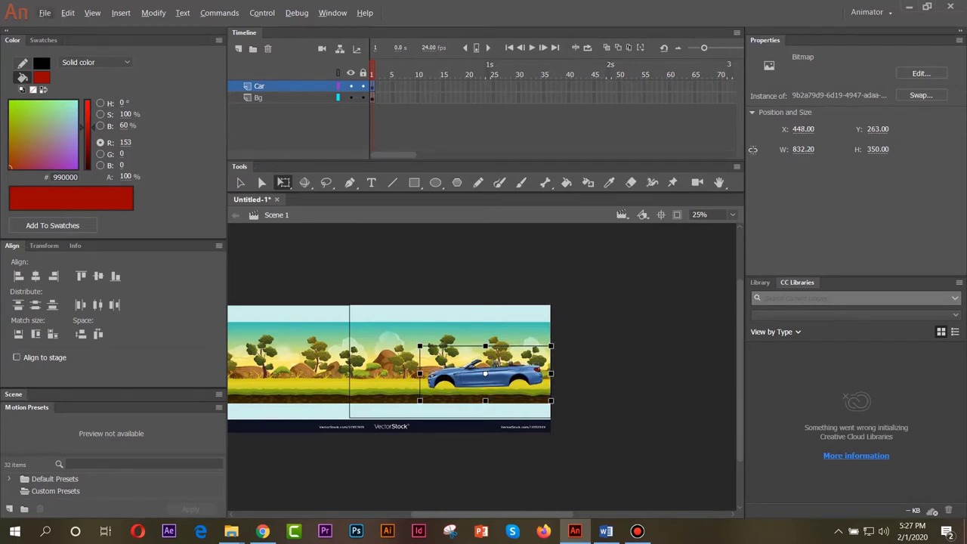
{"action": "left_click", "coordinate": [733, 214]}
{"action": "left_click", "coordinate": [703, 283]}
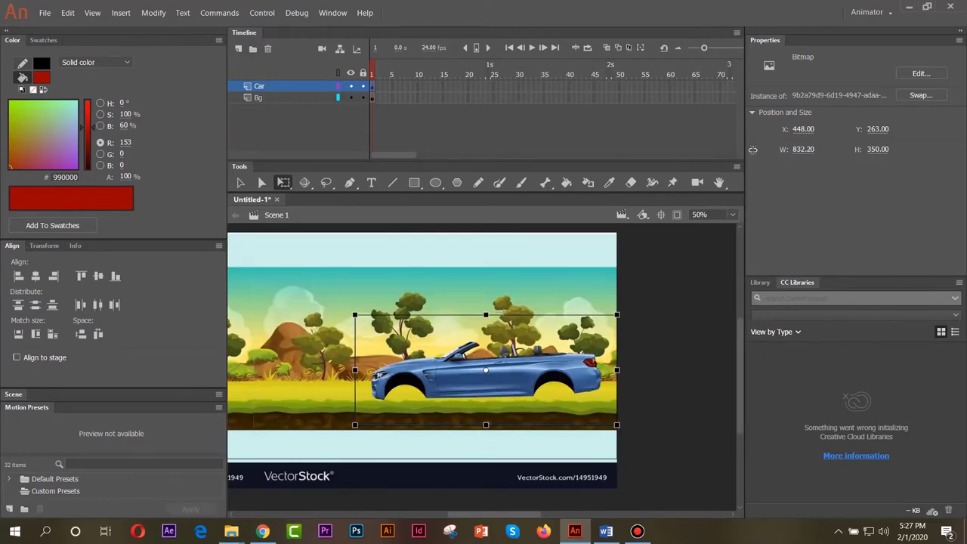
{"action": "left_click_drag", "start_coordinate": [621, 311], "coordinate": [624, 317]}
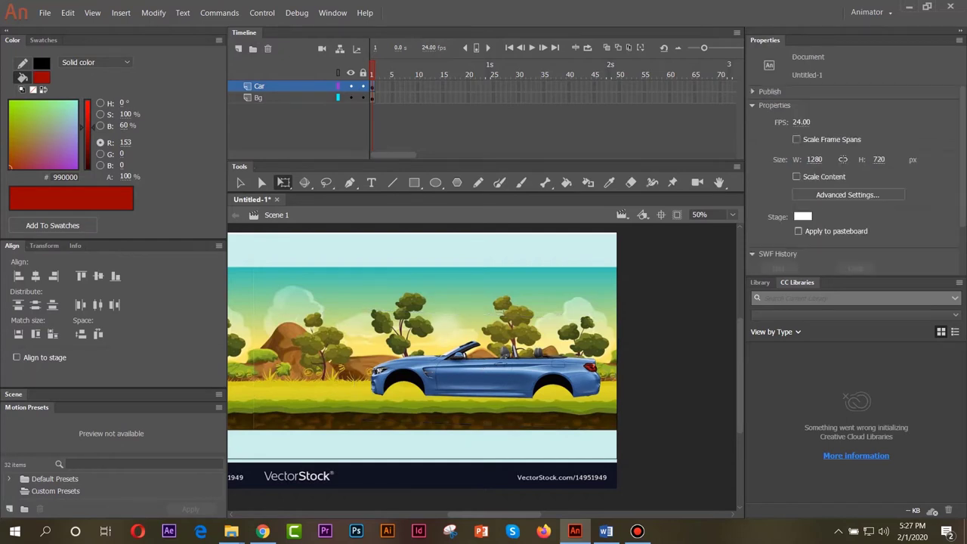
Nudge the car to about X 465, Y 239 so it sits over the grass near the landscape's right edge.
{"action": "key", "text": "Up"}
{"action": "key", "text": "Up"}
{"action": "key", "text": "Up"}
{"action": "key", "text": "Up"}
{"action": "key", "text": "Up"}
{"action": "key", "text": "Up"}
{"action": "key", "text": "Up"}
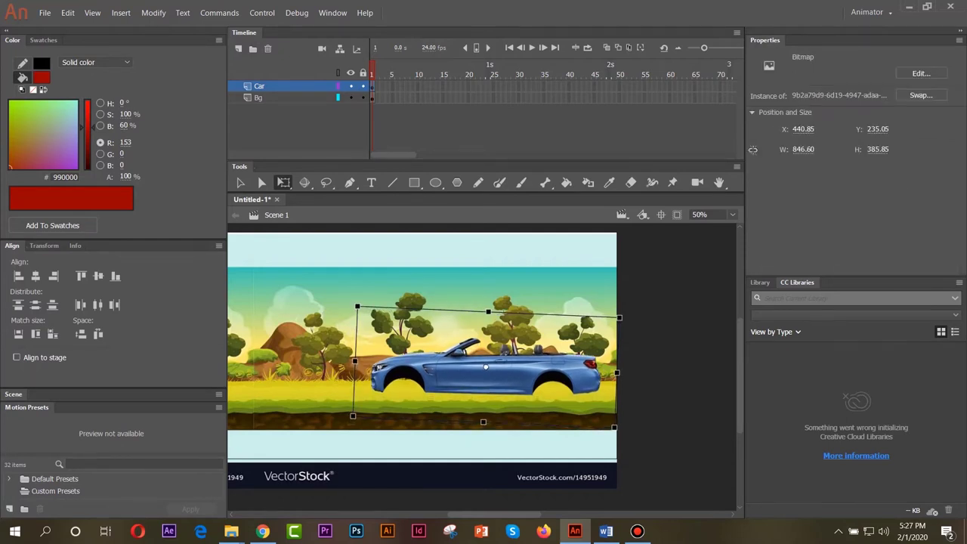
{"action": "key", "text": "Right"}
{"action": "key", "text": "Right"}
{"action": "key", "text": "Right"}
{"action": "key", "text": "Right"}
{"action": "key", "text": "Right"}
{"action": "key", "text": "Right"}
{"action": "key", "text": "Right"}
{"action": "key", "text": "Right"}
{"action": "key", "text": "Right"}
{"action": "key", "text": "Right"}
{"action": "key", "text": "Right"}
{"action": "key", "text": "Right"}
{"action": "key", "text": "Right"}
{"action": "key", "text": "Right"}
{"action": "key", "text": "Right"}
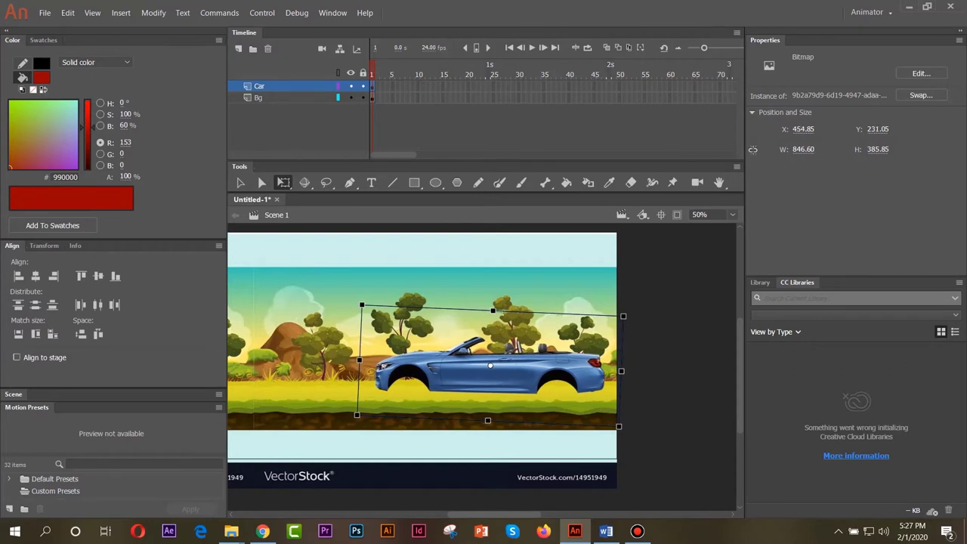
{"action": "key", "text": "Down"}
{"action": "key", "text": "Down"}
{"action": "key", "text": "Down"}
{"action": "key", "text": "Down"}
{"action": "key", "text": "Down"}
{"action": "key", "text": "Down"}
{"action": "key", "text": "Right"}
{"action": "key", "text": "Right"}
{"action": "key", "text": "Right"}
{"action": "key", "text": "Right"}
{"action": "key", "text": "Right"}
{"action": "key", "text": "Right"}
{"action": "key", "text": "Right"}
{"action": "key", "text": "Right"}
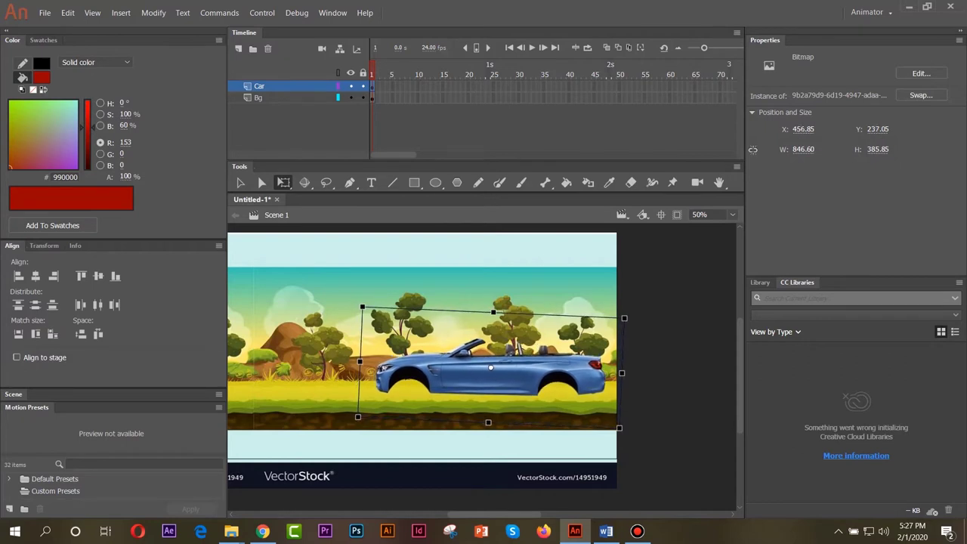
{"action": "key", "text": "Right"}
{"action": "key", "text": "Right"}
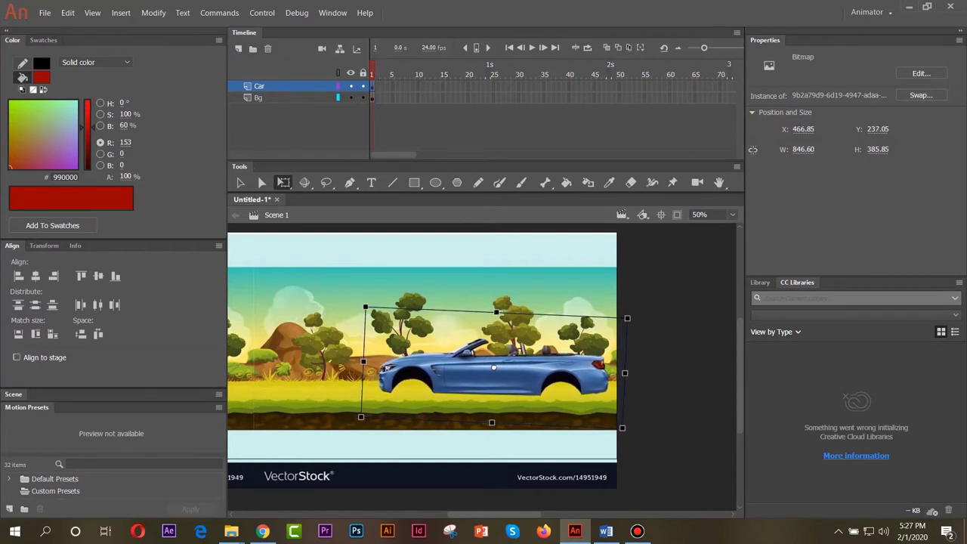
{"action": "key", "text": "Left"}
{"action": "key", "text": "Left"}
{"action": "key", "text": "Down"}
{"action": "key", "text": "Down"}
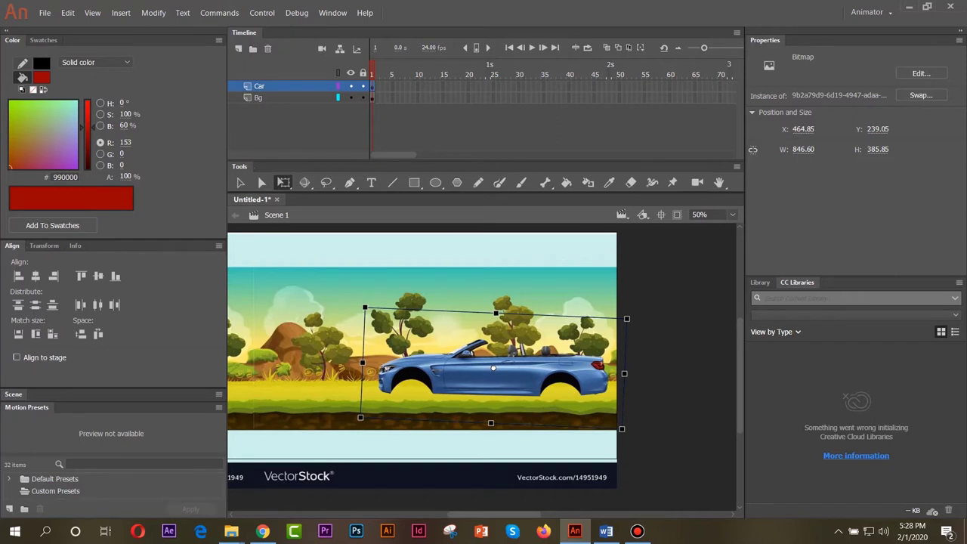
{"action": "key", "text": "Escape"}
Add a new layer above the Car layer and name it tyre_b.
{"action": "left_click", "coordinate": [239, 48]}
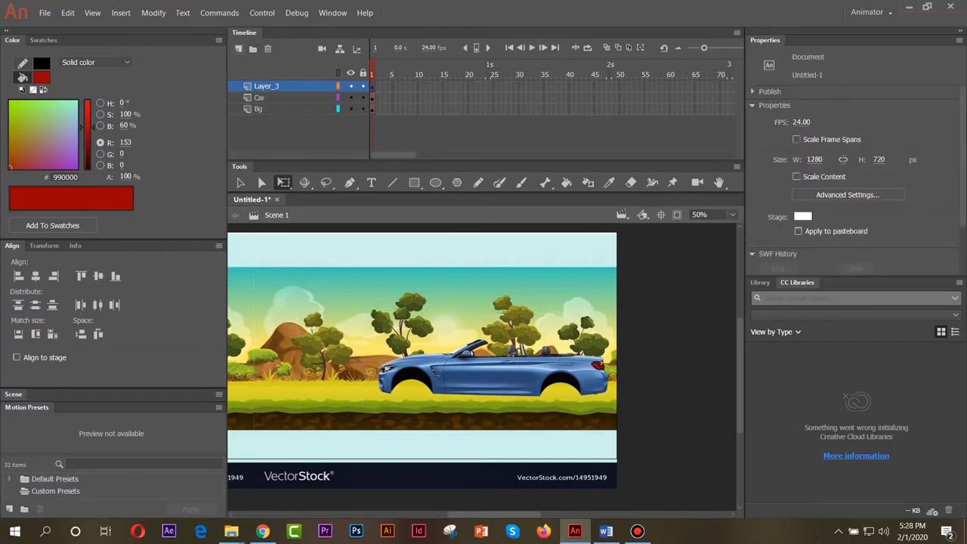
{"action": "double_click", "coordinate": [267, 87]}
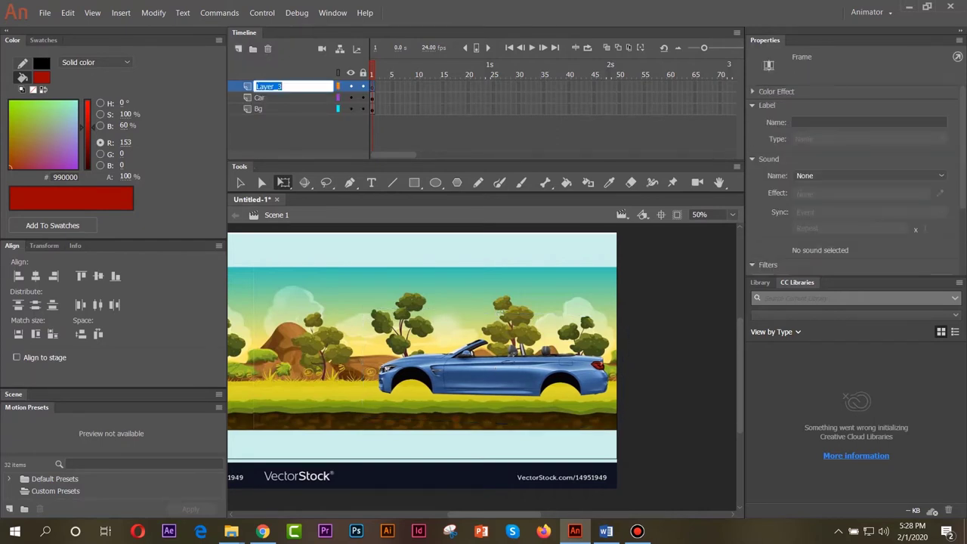
{"action": "type", "text": "tyre_ b"}
{"action": "key", "text": "Return"}
{"action": "left_click", "coordinate": [547, 289]}
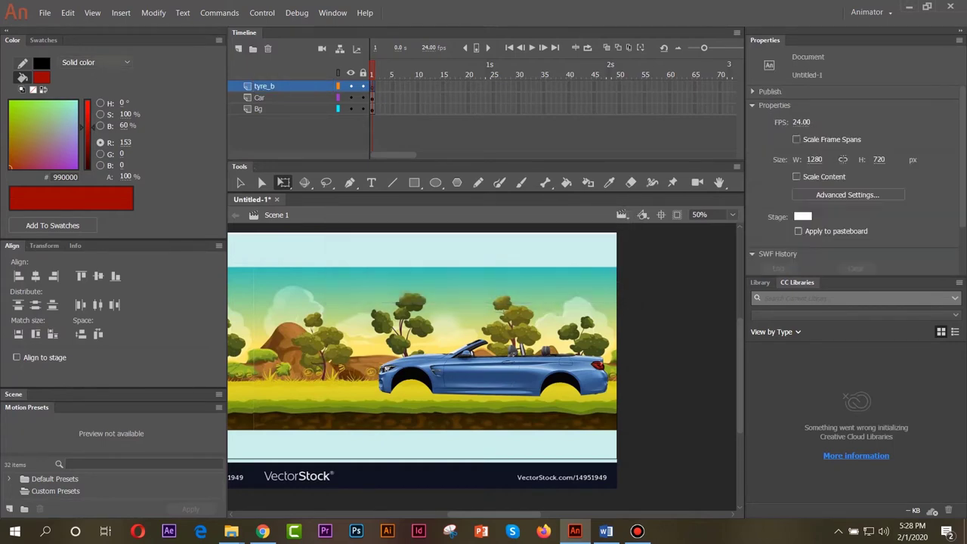
Import the wheel image car_wheel_PNG23321 from Downloads to the stage on the tyre_b layer.
{"action": "left_click", "coordinate": [44, 13]}
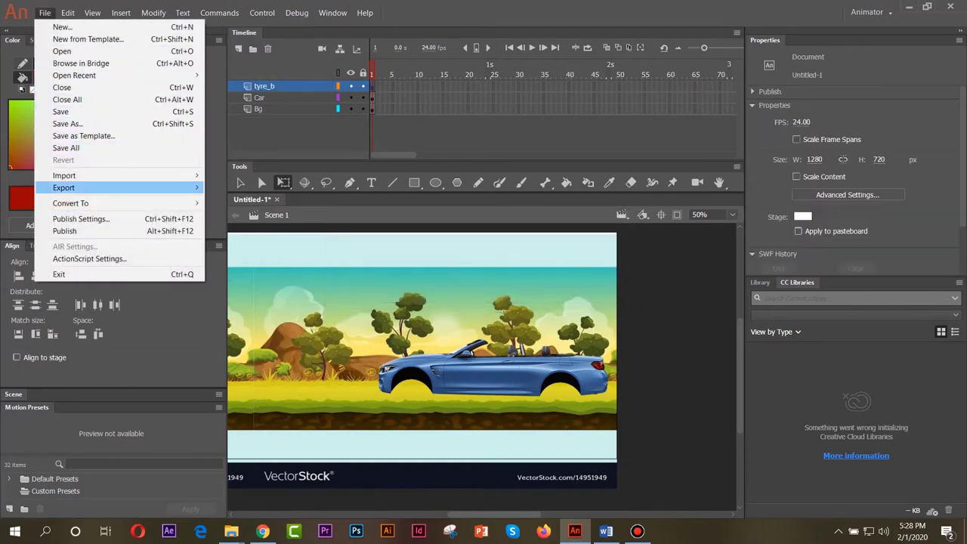
{"action": "mouse_move", "coordinate": [64, 175]}
{"action": "left_click", "coordinate": [250, 176]}
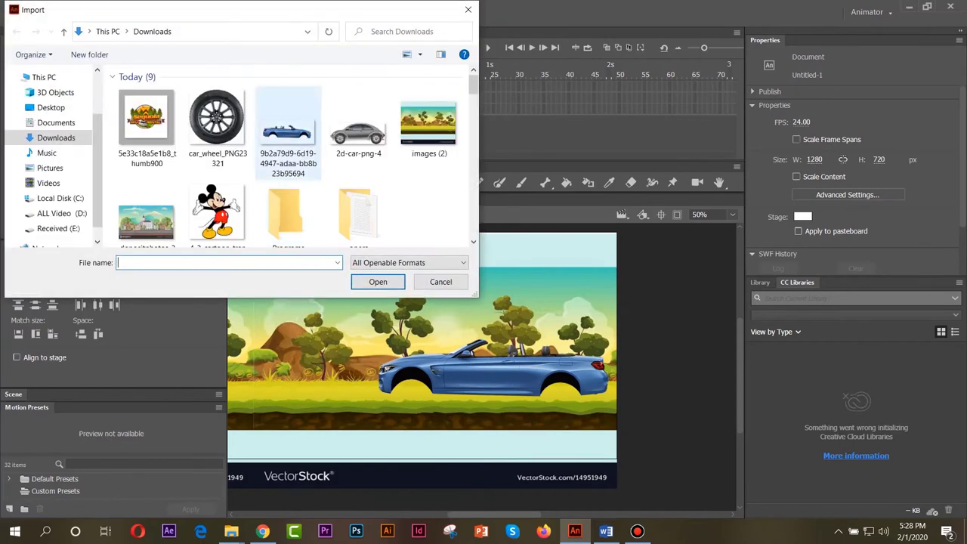
{"action": "left_click", "coordinate": [217, 121]}
{"action": "left_click", "coordinate": [378, 282]}
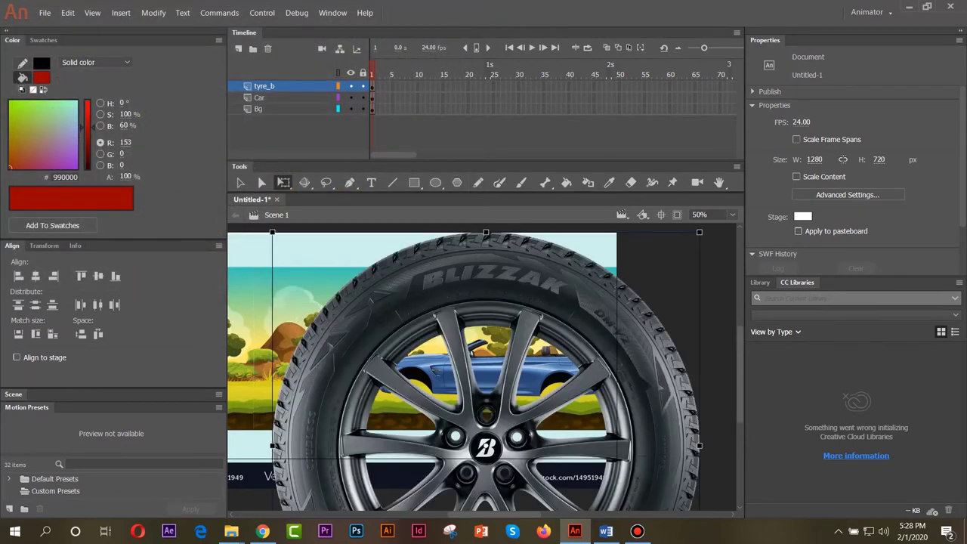
Scale the wheel image down proportionally around its center to about 180 × 180 px.
{"action": "left_click", "coordinate": [732, 215]}
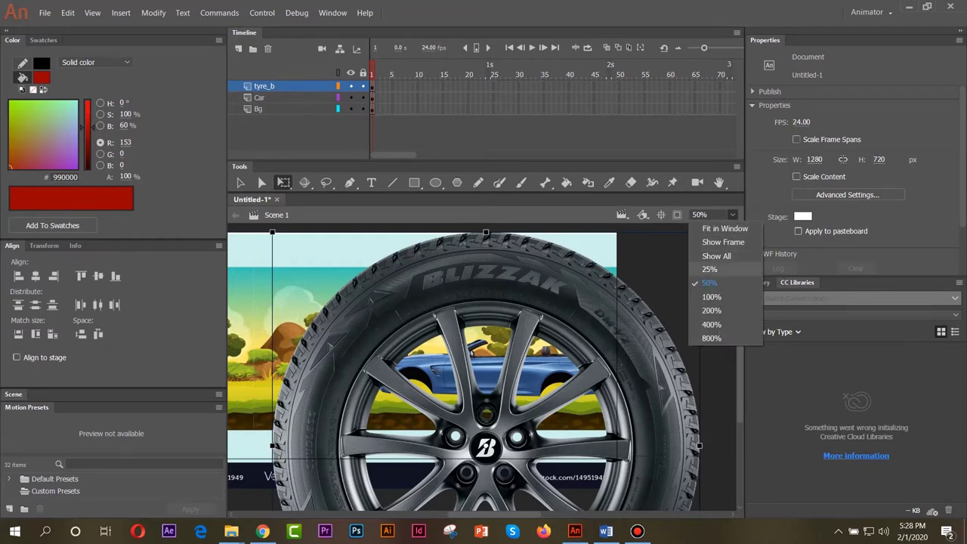
{"action": "left_click", "coordinate": [715, 270]}
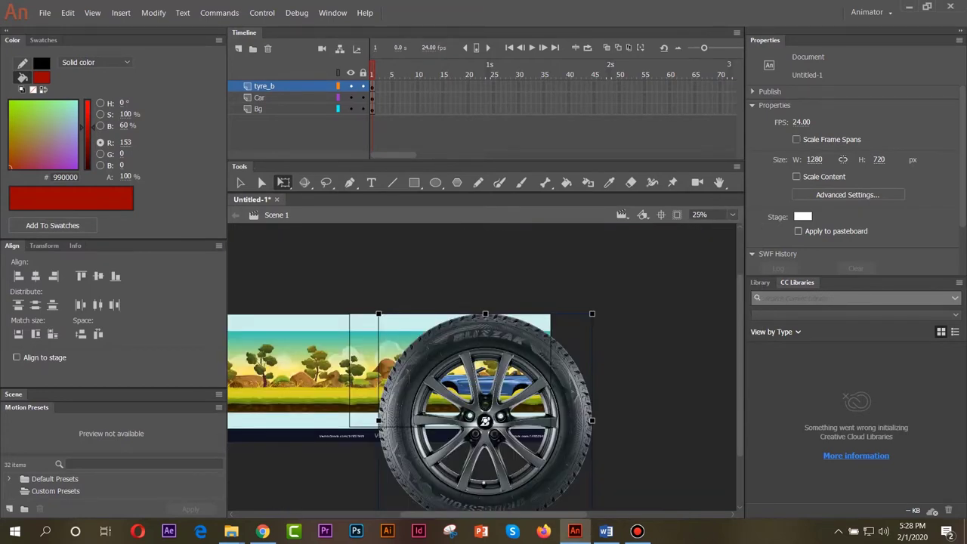
{"action": "left_click_drag", "start_coordinate": [592, 314], "coordinate": [500, 407]}
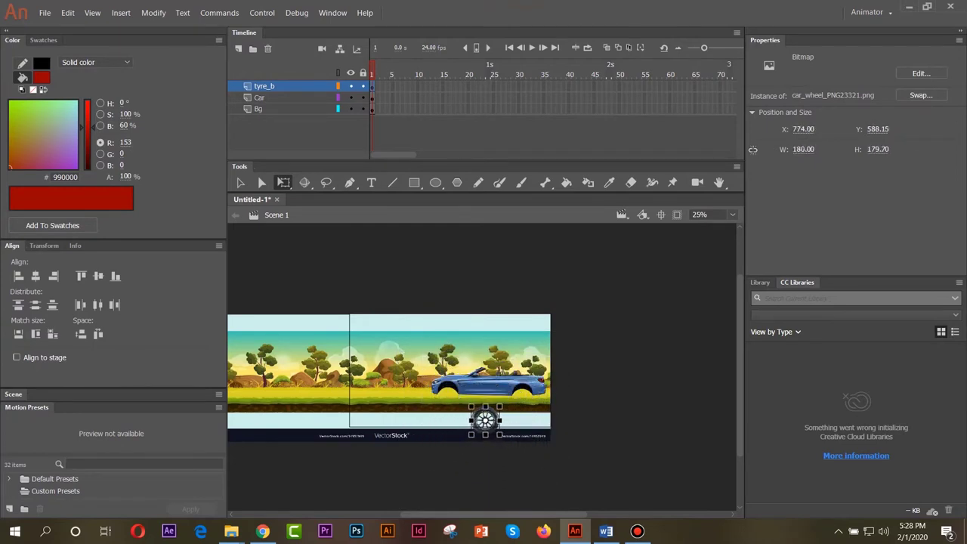
Move the wheel onto the car's rear wheel arch, at about X 1009, Y 445.
{"action": "left_click", "coordinate": [732, 215]}
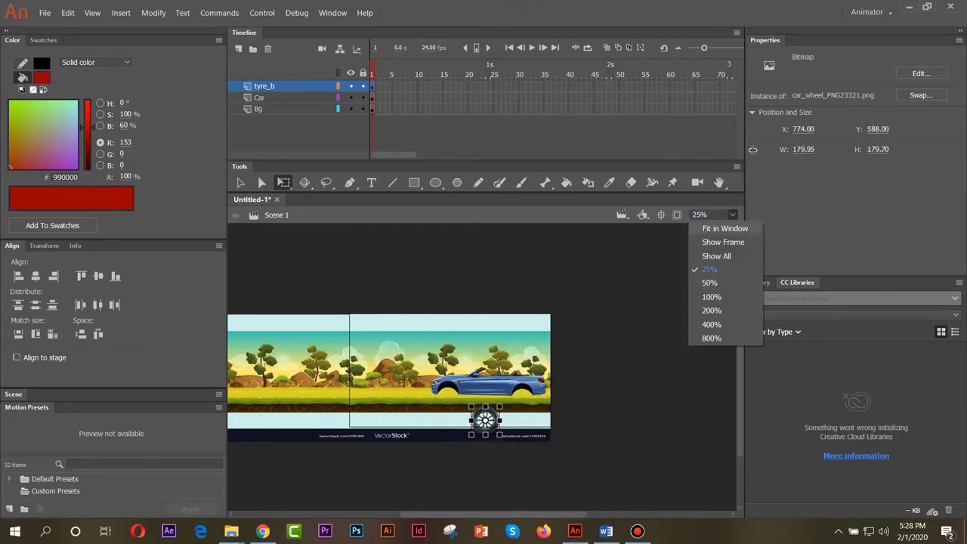
{"action": "left_click", "coordinate": [714, 283]}
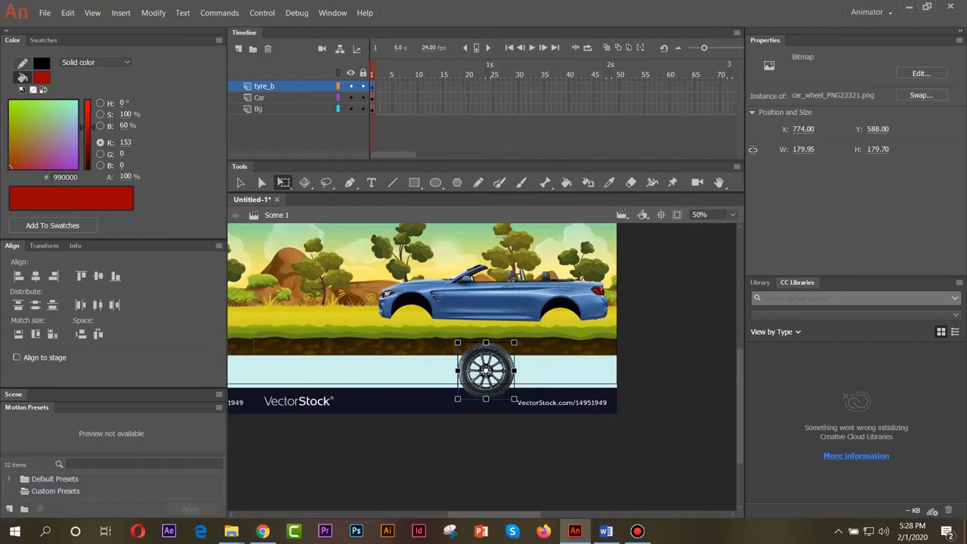
{"action": "left_click", "coordinate": [733, 215]}
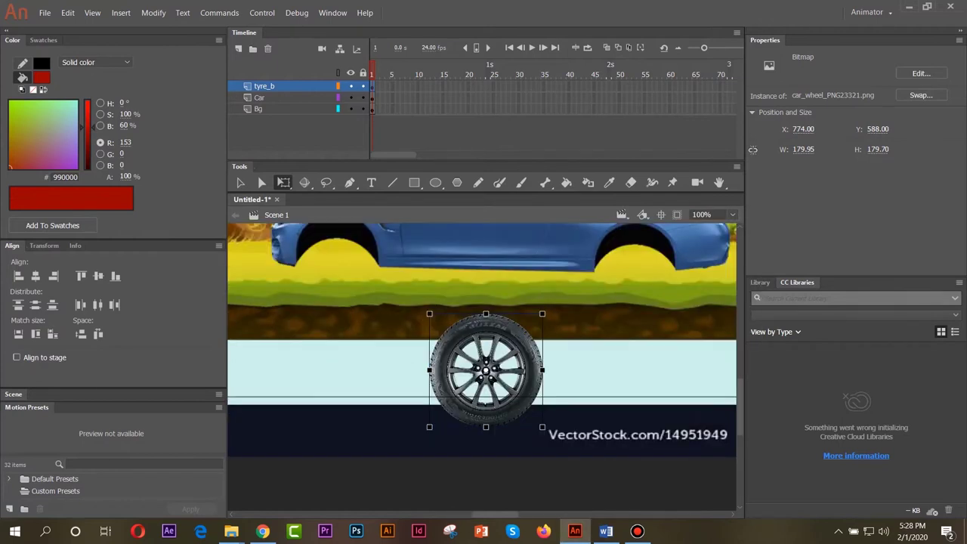
{"action": "left_click_drag", "start_coordinate": [486, 371], "coordinate": [500, 337]}
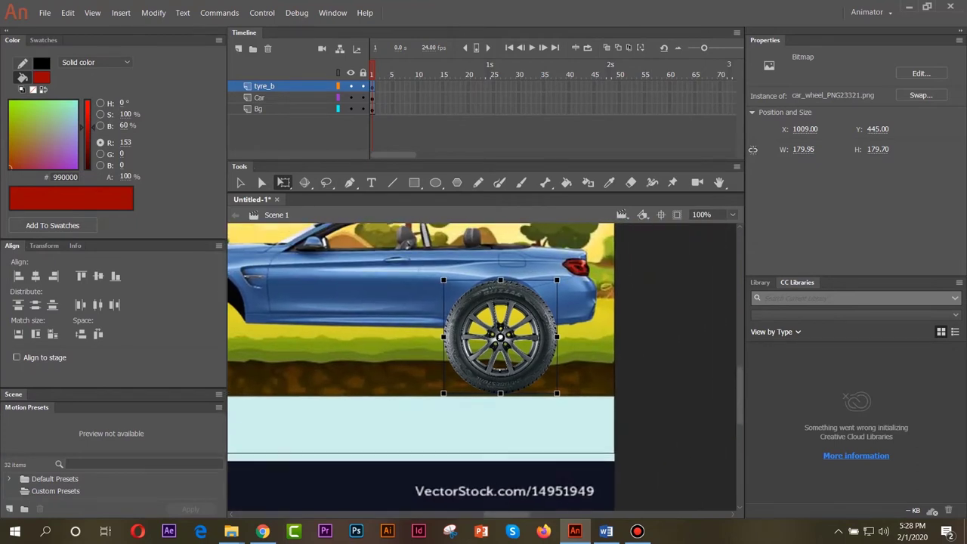
Scale the wheel to about 102 × 102 px and fit it into the rear wheel arch at X 1048, Y 456.
{"action": "left_click_drag", "start_coordinate": [557, 393], "coordinate": [533, 361]}
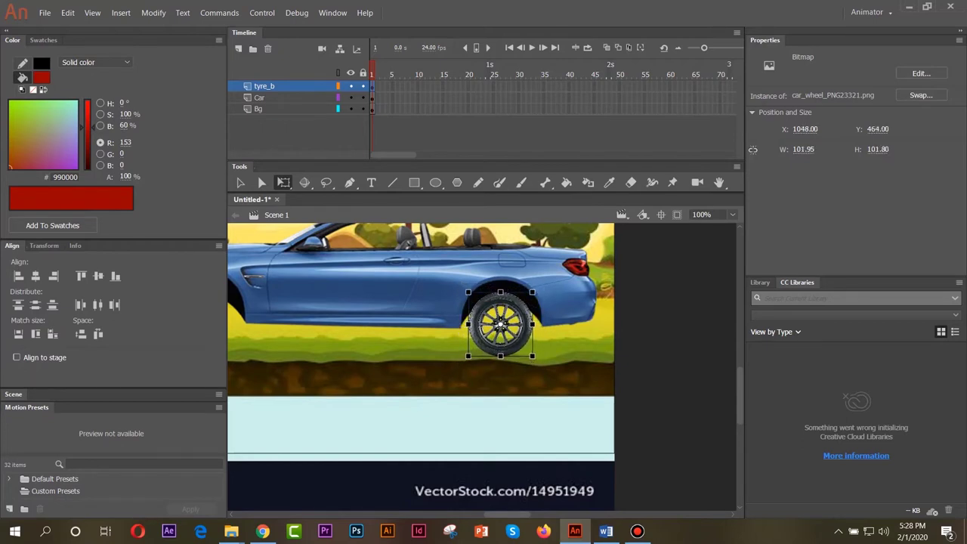
{"action": "key", "text": "Up"}
{"action": "key", "text": "Up"}
{"action": "key", "text": "Up"}
{"action": "key", "text": "Up"}
{"action": "key", "text": "Up"}
{"action": "key", "text": "Up"}
{"action": "key", "text": "Up"}
{"action": "key", "text": "Up"}
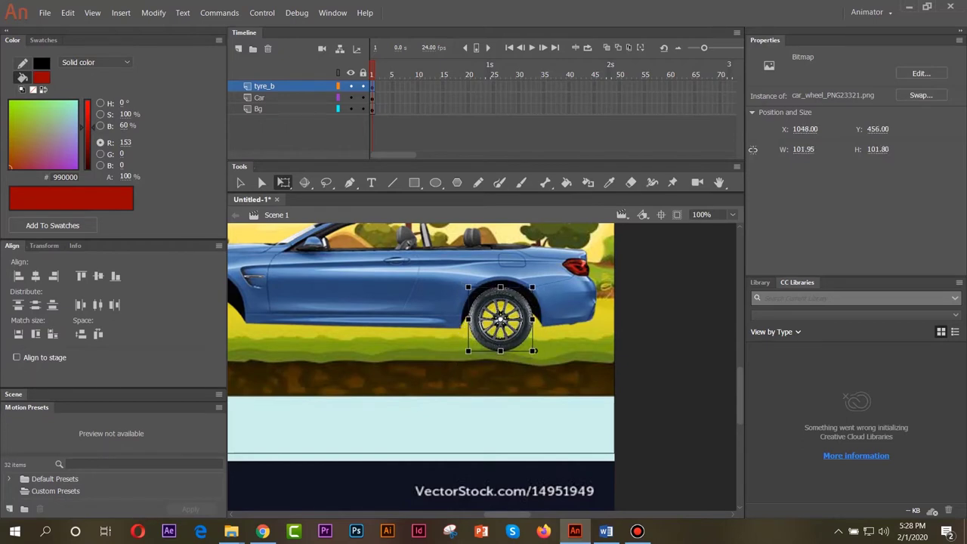
Try enlarging the rear wheel to about 130 × 130 px, and undo the enlargement.
{"action": "left_click_drag", "start_coordinate": [536, 351], "coordinate": [541, 360]}
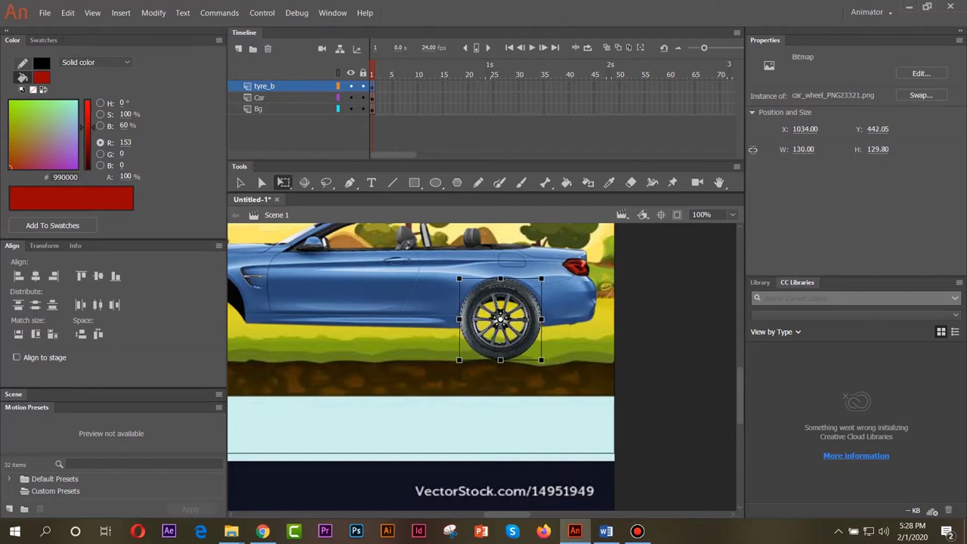
{"action": "key", "text": "ctrl+z"}
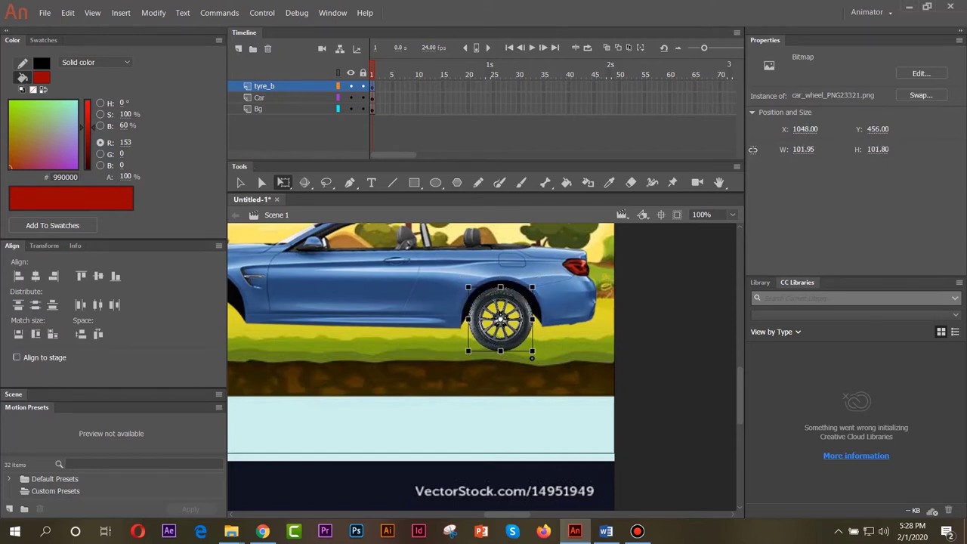
{"action": "key", "text": "Escape"}
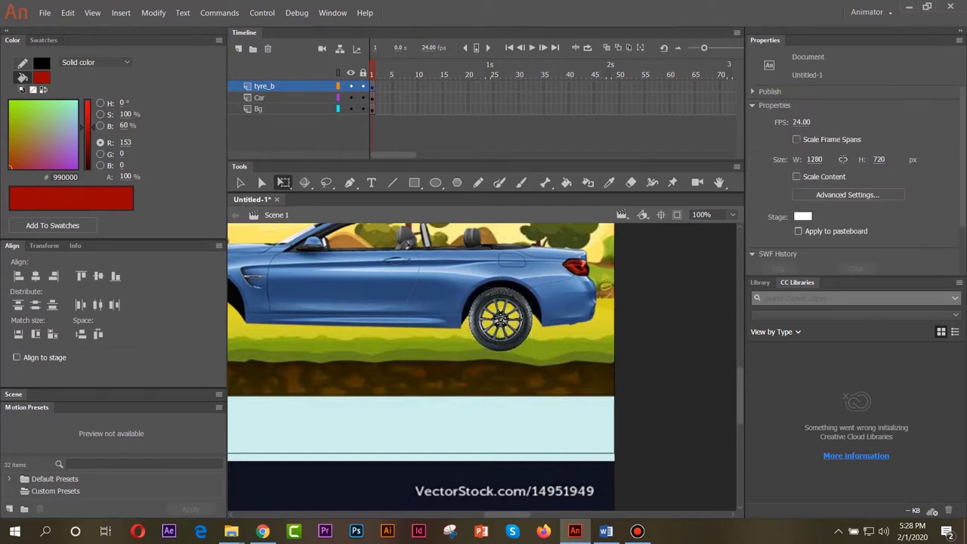
Nudge the rear wheel 1 px to the right, to X 1049.
{"action": "left_click", "coordinate": [500, 319]}
{"action": "key", "text": "Right"}
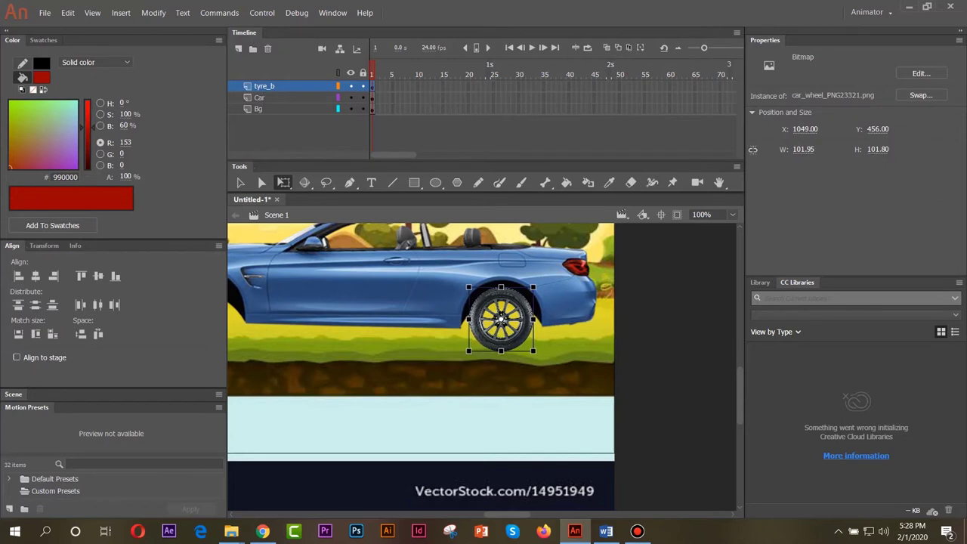
Nudge the rear wheel 1 px up in its wheel arch, to Y 455.
{"action": "key", "text": "Up"}
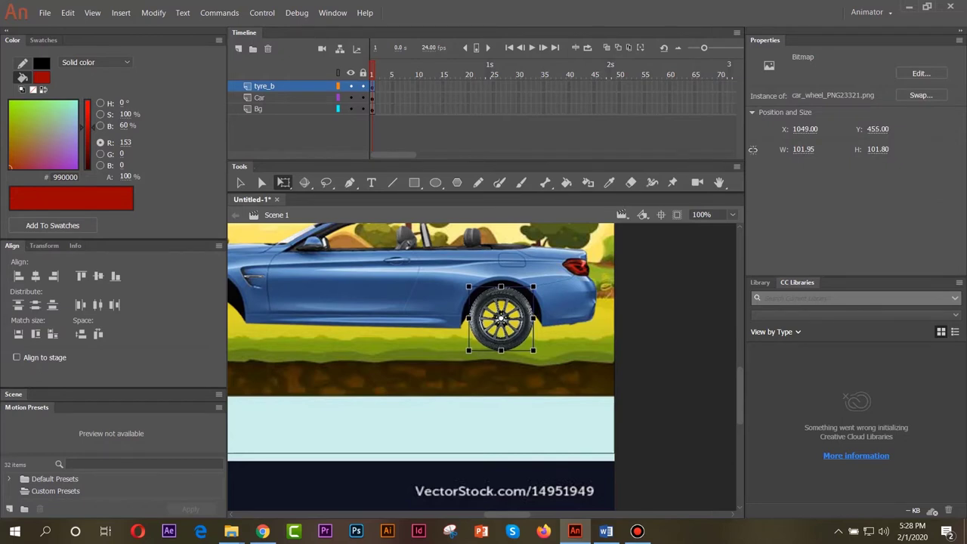
{"action": "key", "text": "Escape"}
{"action": "left_click_drag", "start_coordinate": [408, 243], "coordinate": [523, 241]}
{"action": "left_click", "coordinate": [616, 317]}
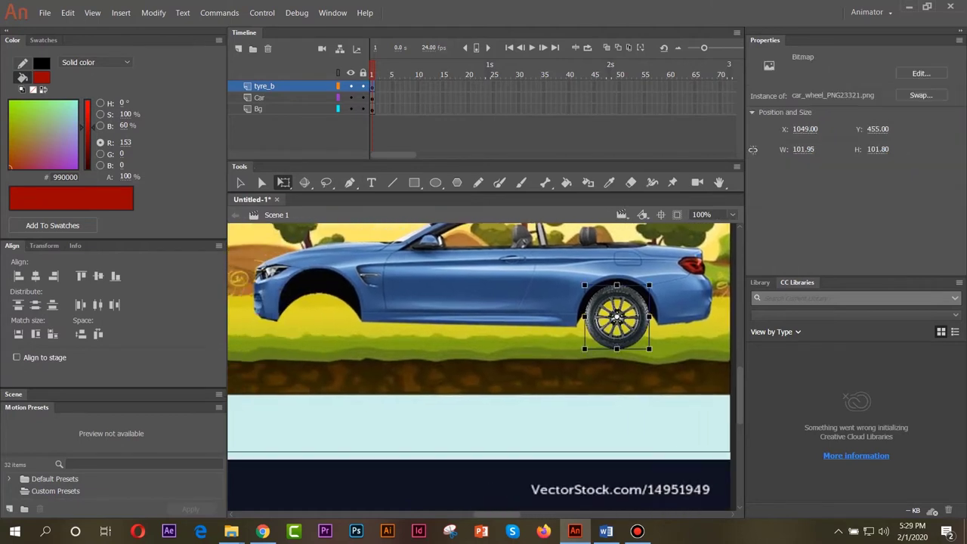
Add a new layer above tyre_b and name it tyre_f.
{"action": "left_click", "coordinate": [239, 49]}
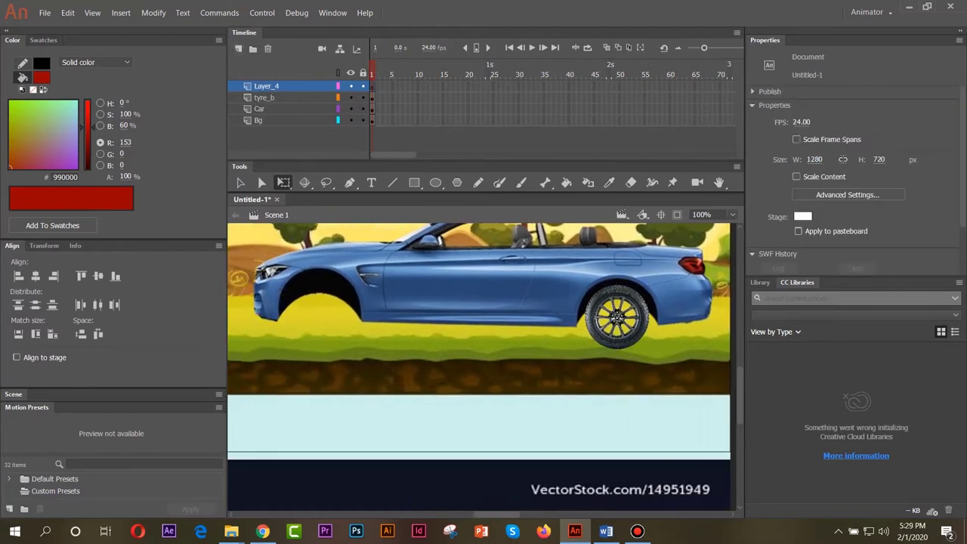
{"action": "double_click", "coordinate": [268, 86]}
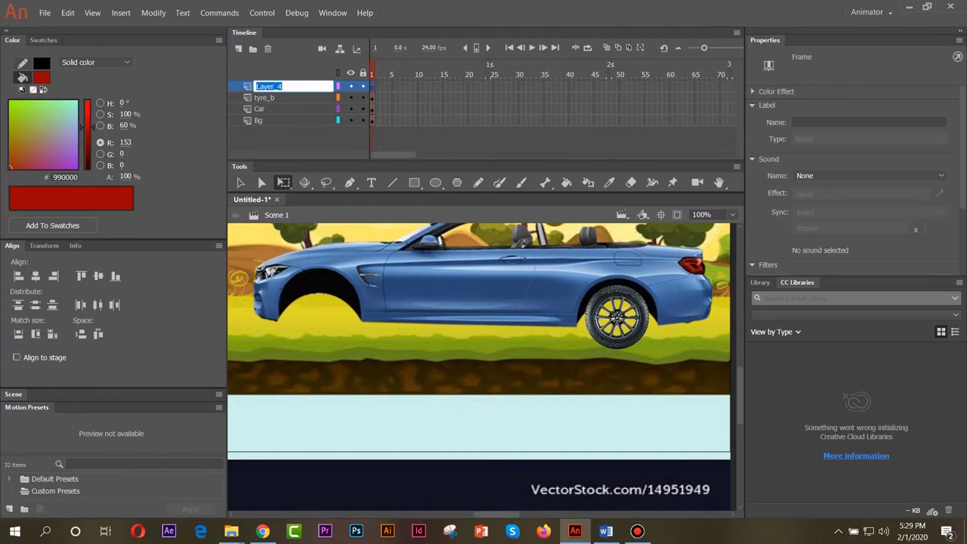
{"action": "type", "text": "tyre_ f"}
{"action": "key", "text": "Return"}
Lock the Bg and Car layers, and copy the rear wheel.
{"action": "left_click", "coordinate": [547, 289]}
{"action": "left_click", "coordinate": [547, 290]}
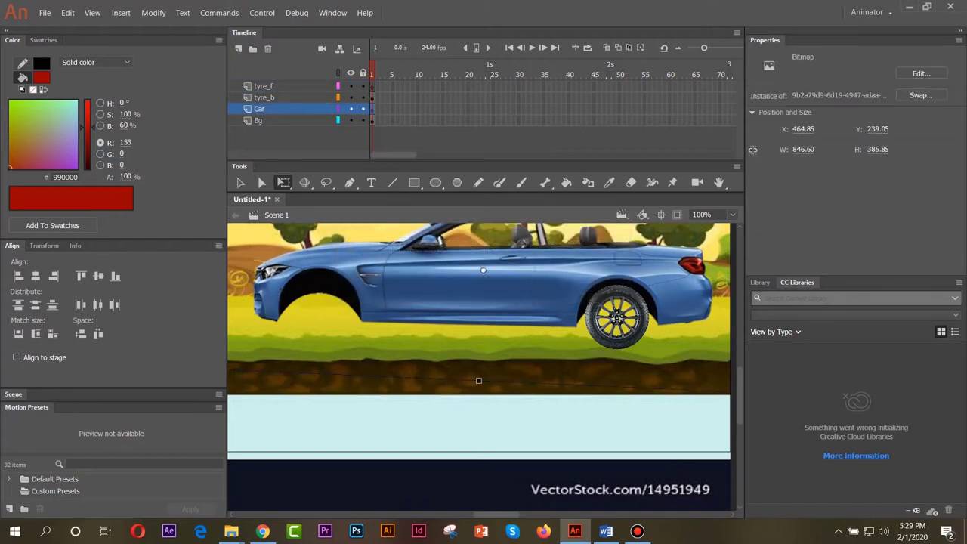
{"action": "left_click", "coordinate": [616, 318]}
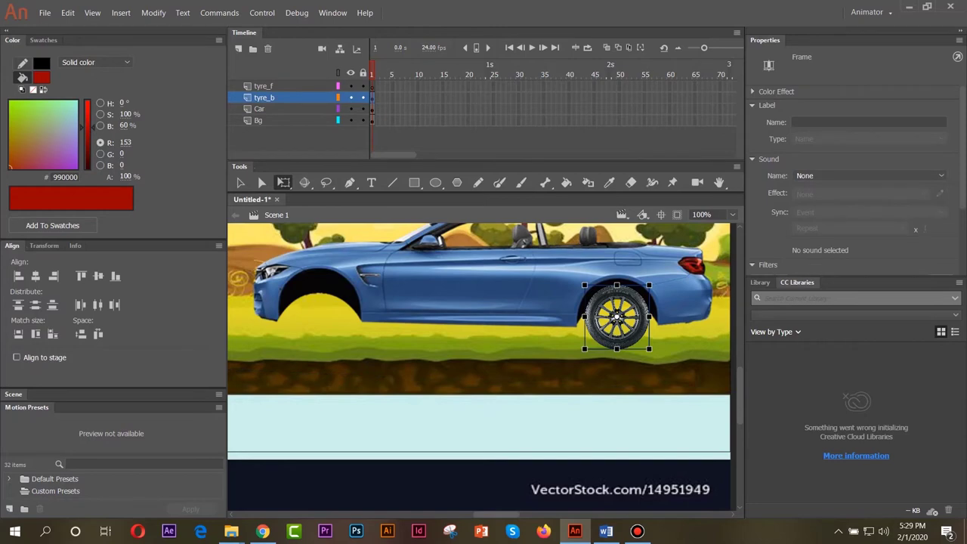
{"action": "left_click", "coordinate": [363, 120]}
{"action": "left_click", "coordinate": [363, 109]}
{"action": "left_click", "coordinate": [632, 301]}
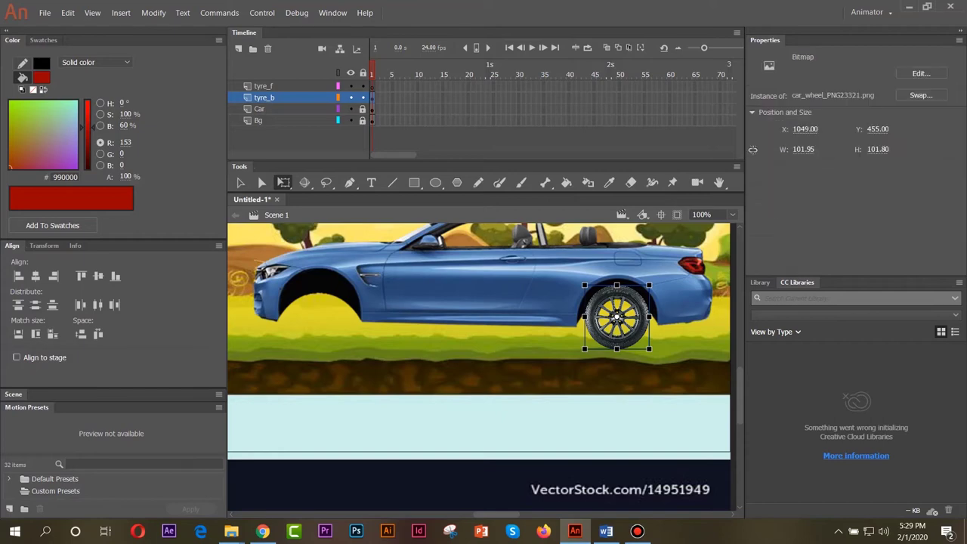
{"action": "right_click", "coordinate": [632, 301]}
{"action": "left_click", "coordinate": [659, 217]}
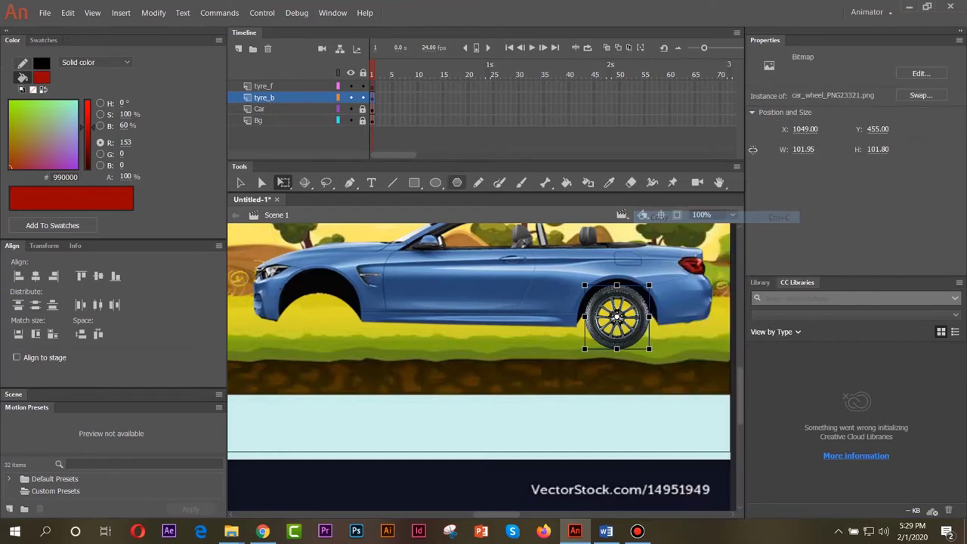
With tyre_b locked, paste the copied wheel in place on tyre_f and move it into the front wheel arch at X 576, Y 442.
{"action": "left_click", "coordinate": [363, 98]}
{"action": "left_click", "coordinate": [265, 86]}
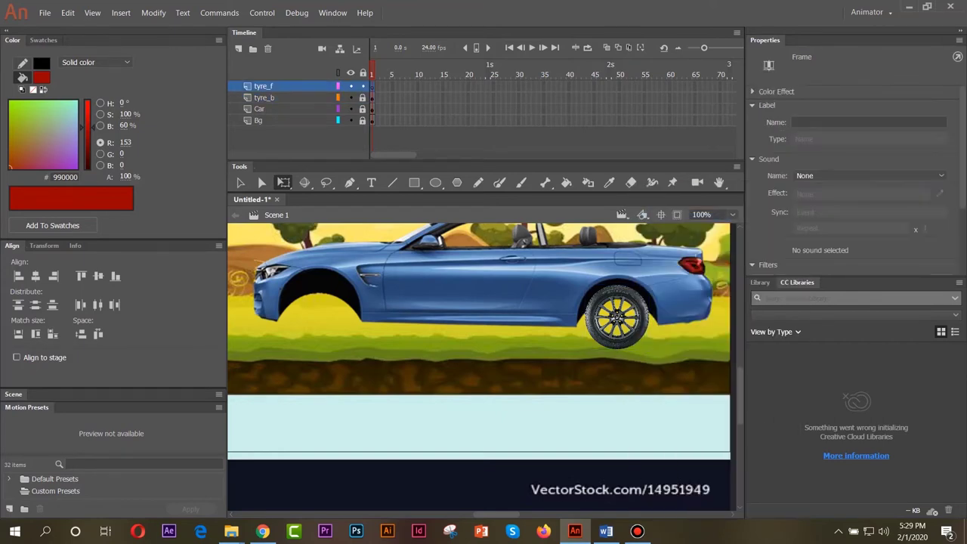
{"action": "right_click", "coordinate": [552, 292]}
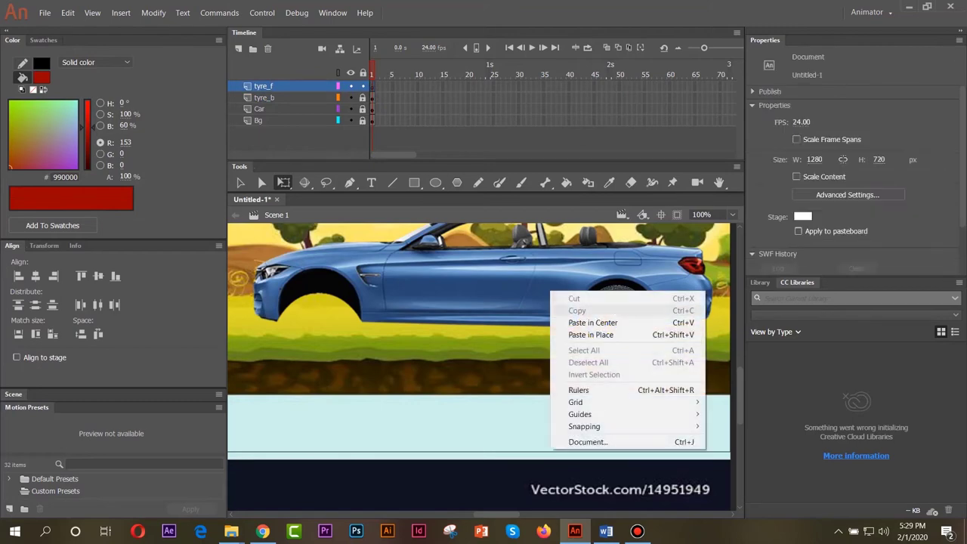
{"action": "left_click", "coordinate": [582, 335]}
{"action": "left_click_drag", "start_coordinate": [617, 317], "coordinate": [320, 307]}
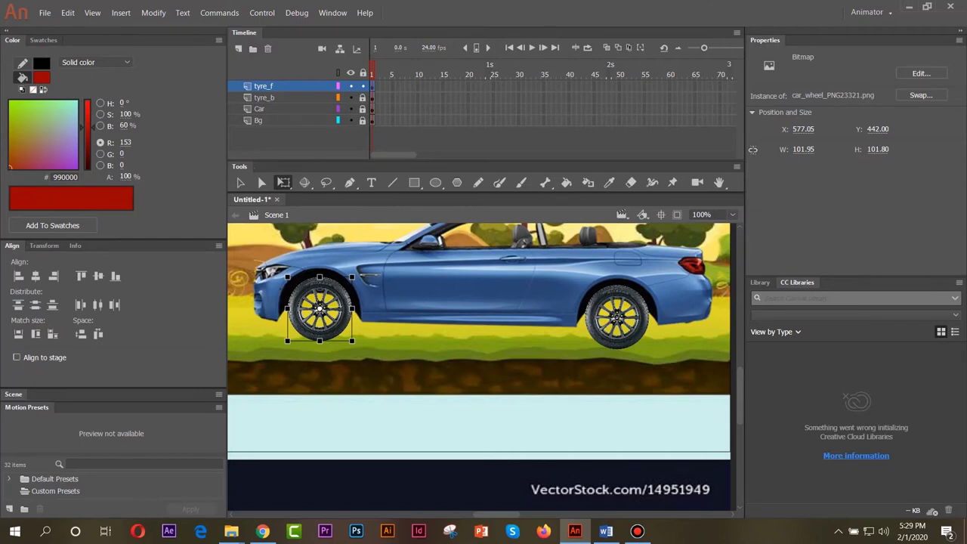
{"action": "key", "text": "Left"}
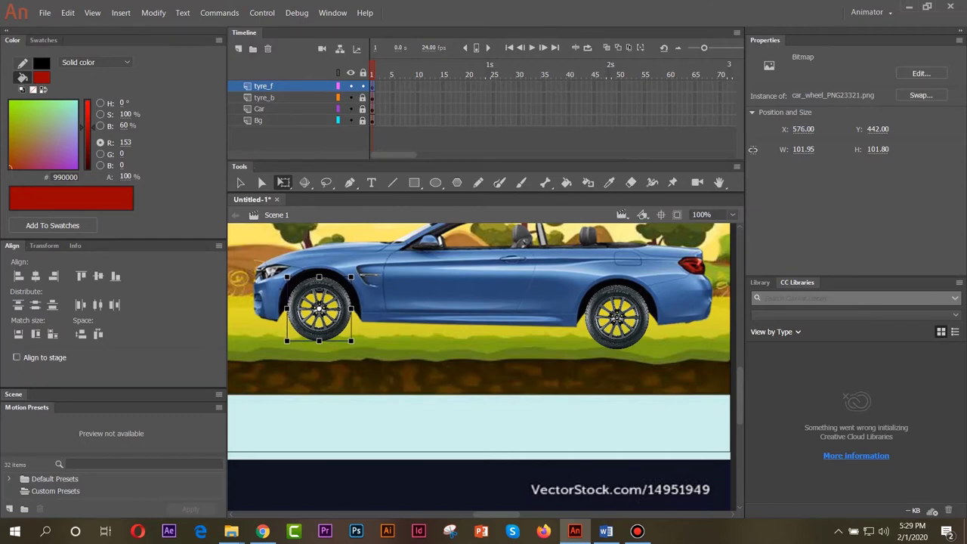
{"action": "left_click", "coordinate": [520, 239]}
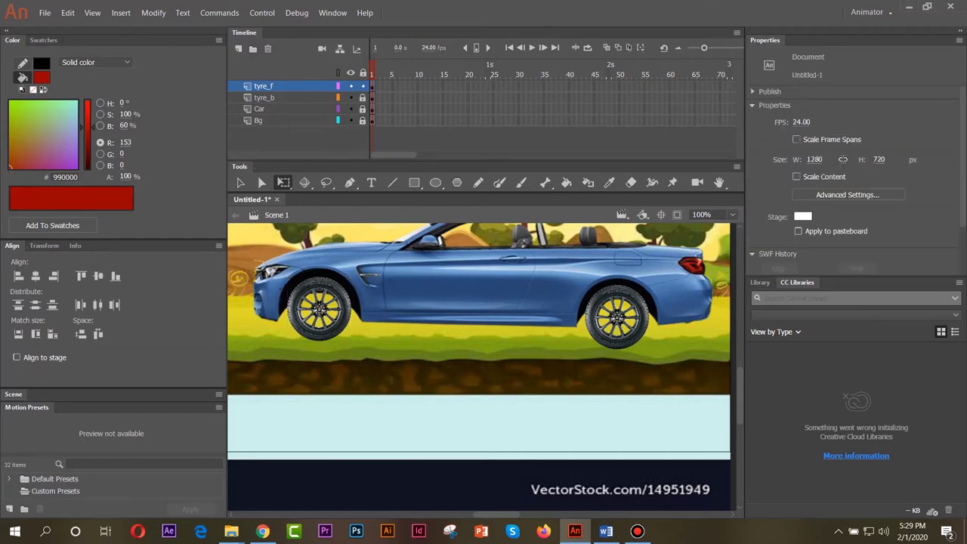
Unlock the Bg layer with the other layers locked, so that only the background can be edited.
{"action": "left_click", "coordinate": [732, 214]}
{"action": "left_click", "coordinate": [706, 269]}
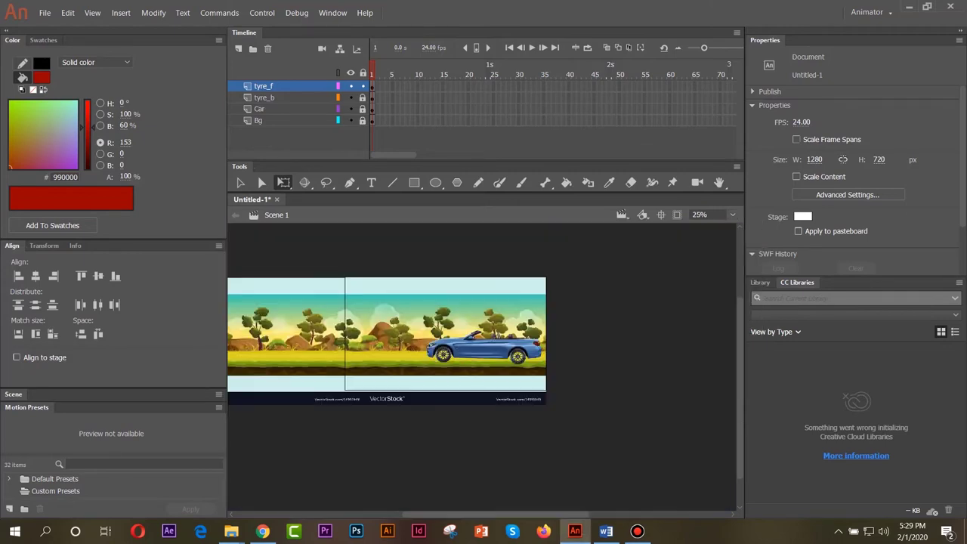
{"action": "left_click", "coordinate": [732, 214]}
{"action": "left_click", "coordinate": [707, 282]}
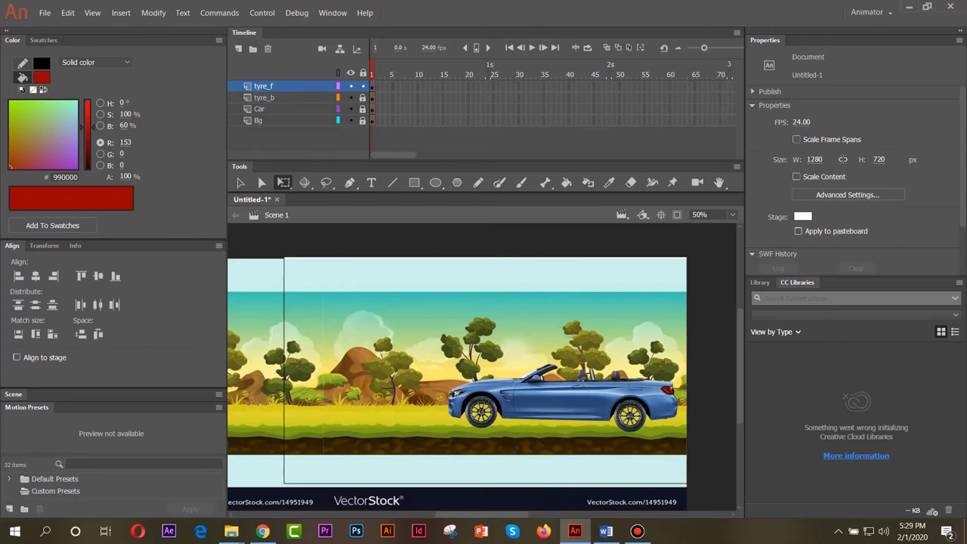
{"action": "scroll", "coordinate": [457, 356], "scroll_direction": "down", "scroll_amount": 3}
{"action": "scroll", "coordinate": [457, 355], "scroll_direction": "up", "scroll_amount": 3}
{"action": "left_click", "coordinate": [258, 121]}
{"action": "left_click", "coordinate": [363, 120]}
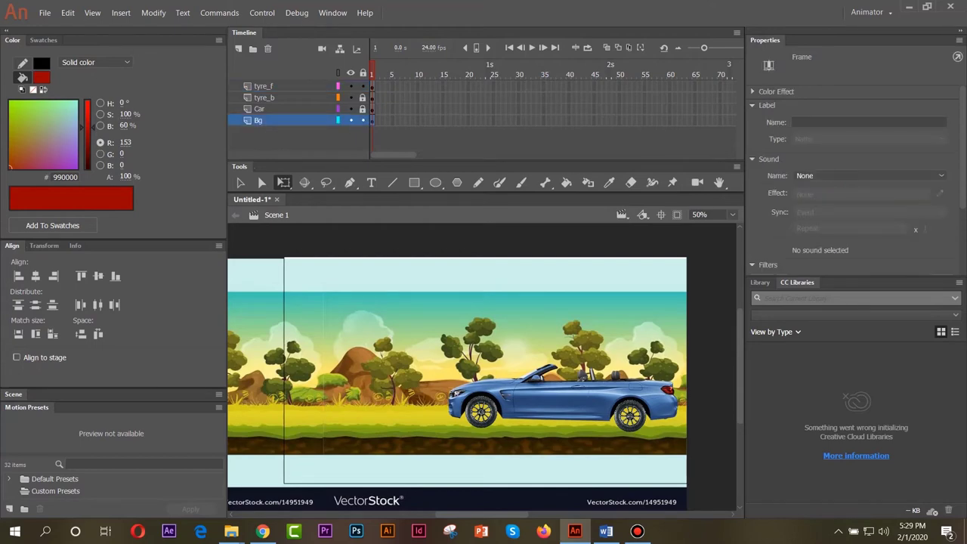
{"action": "right_click", "coordinate": [319, 119]}
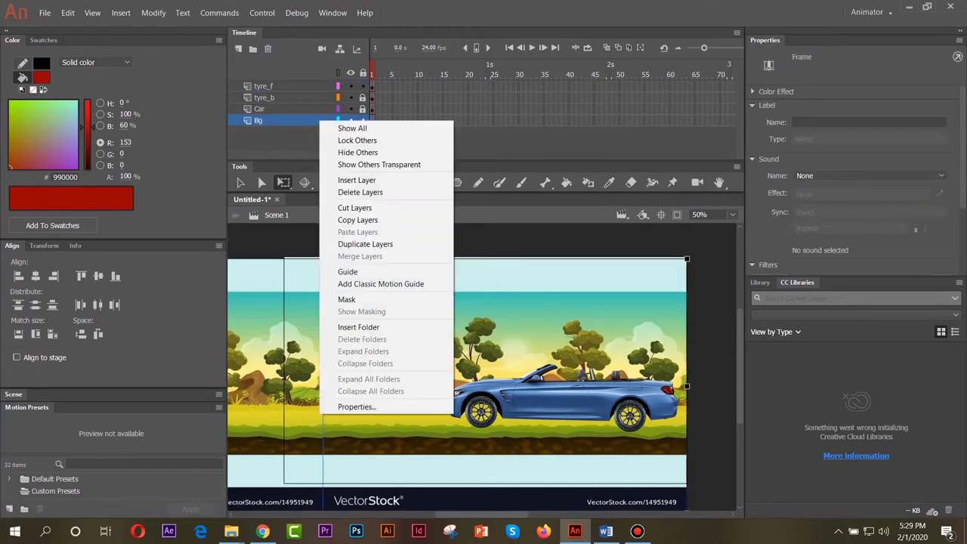
{"action": "key", "text": "Escape"}
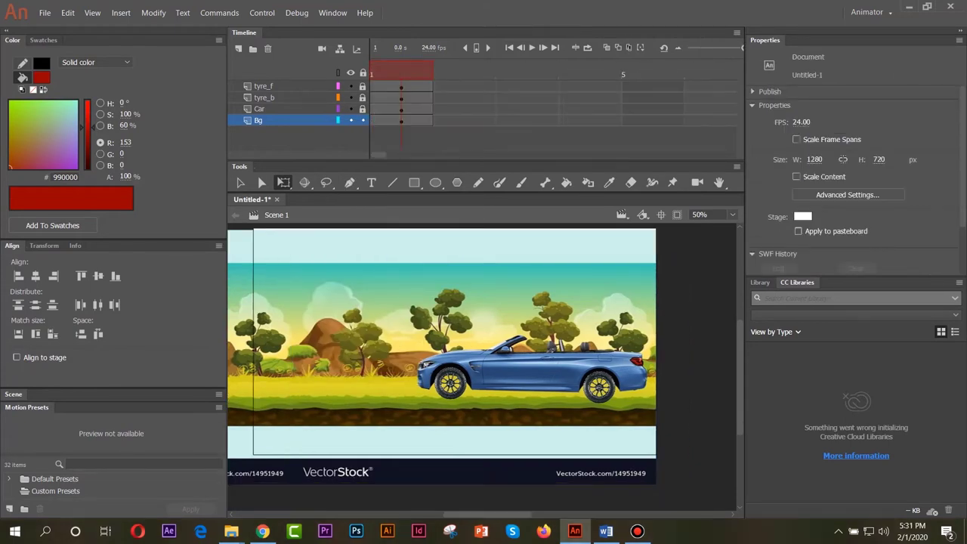
Create a motion tween for the background on the first frame of the Bg layer.
{"action": "left_click", "coordinate": [389, 121]}
{"action": "right_click", "coordinate": [389, 121]}
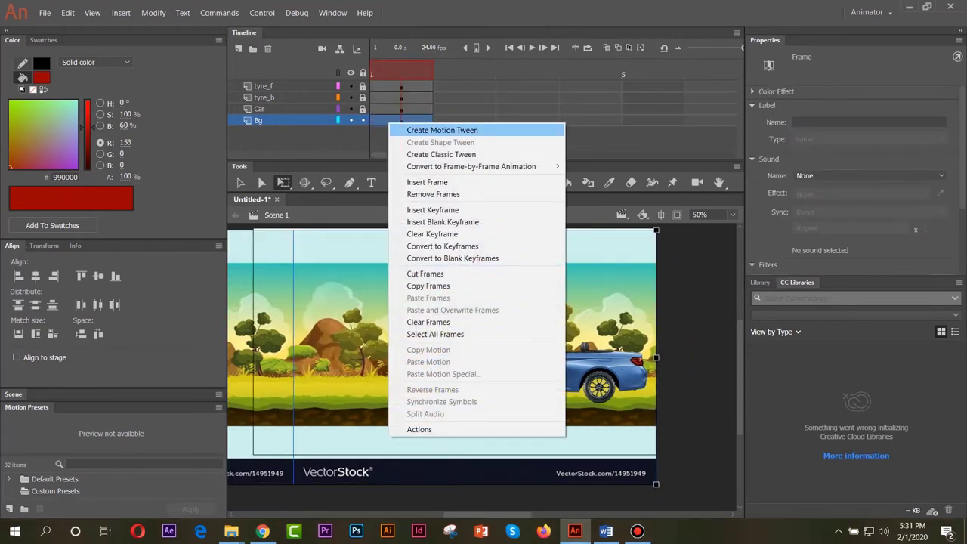
{"action": "left_click", "coordinate": [431, 130]}
{"action": "left_click", "coordinate": [547, 289]}
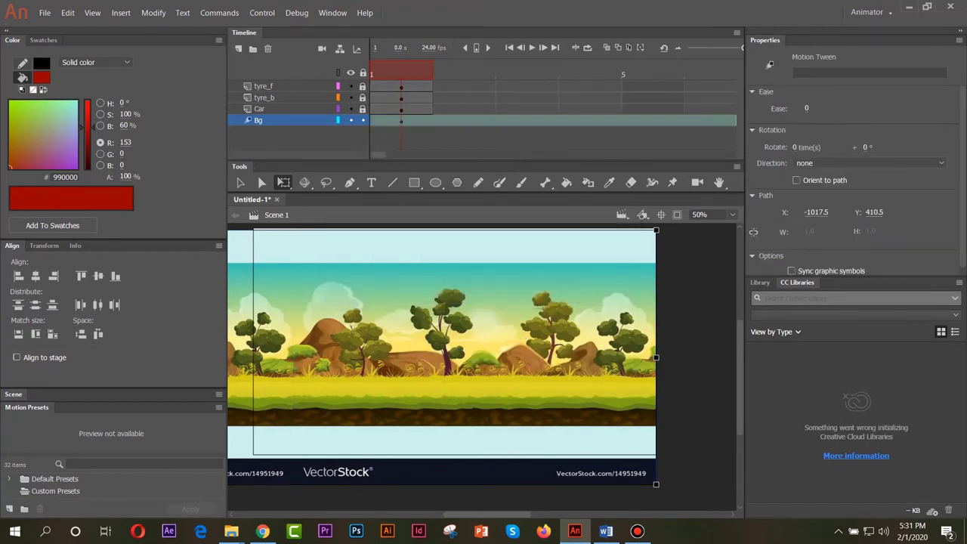
{"action": "left_click", "coordinate": [529, 317]}
{"action": "left_click_drag", "start_coordinate": [529, 318], "coordinate": [667, 319]}
{"action": "scroll", "coordinate": [483, 344], "scroll_direction": "right", "scroll_amount": 4}
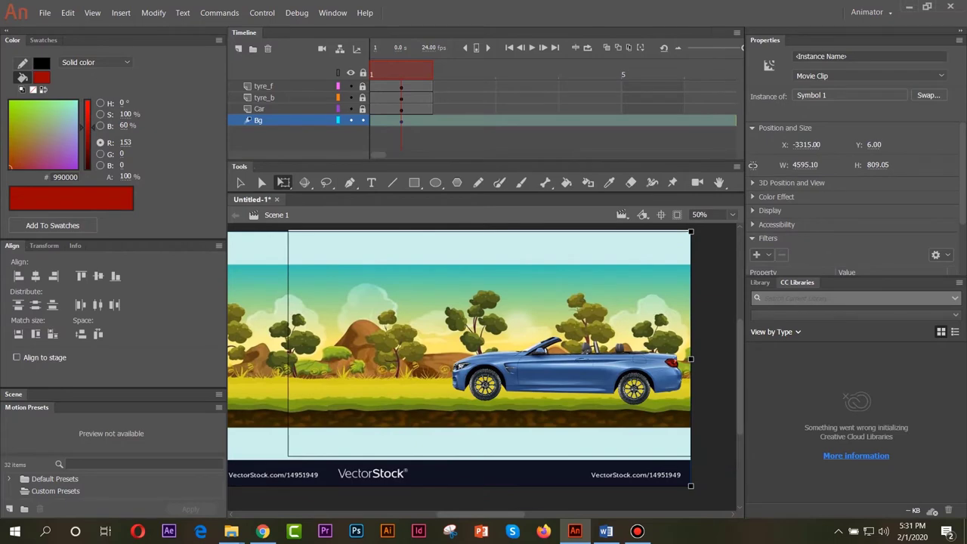
Insert a keyframe for all properties on the Bg layer at frame 480, extending the background tween to 20 seconds.
{"action": "left_click", "coordinate": [464, 120]}
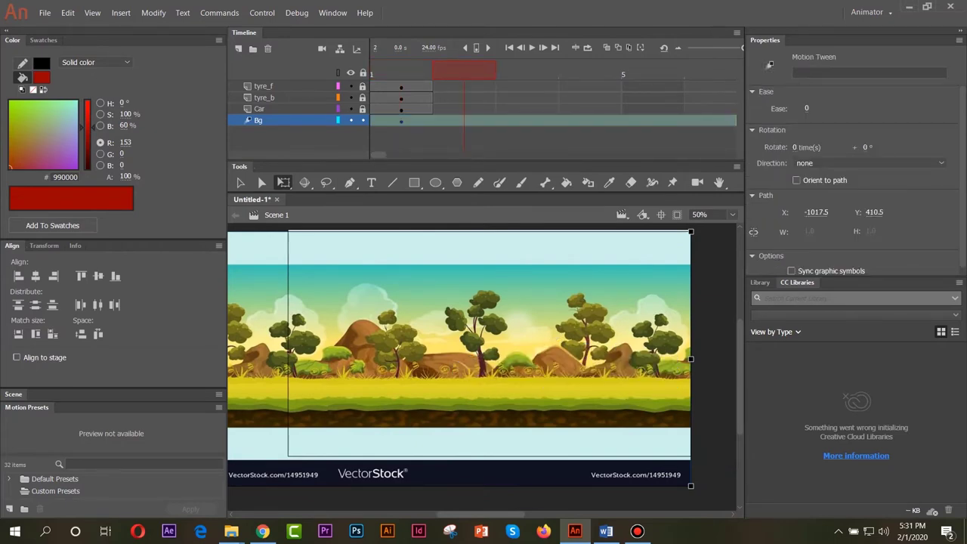
{"action": "left_click_drag", "start_coordinate": [742, 47], "coordinate": [710, 48]}
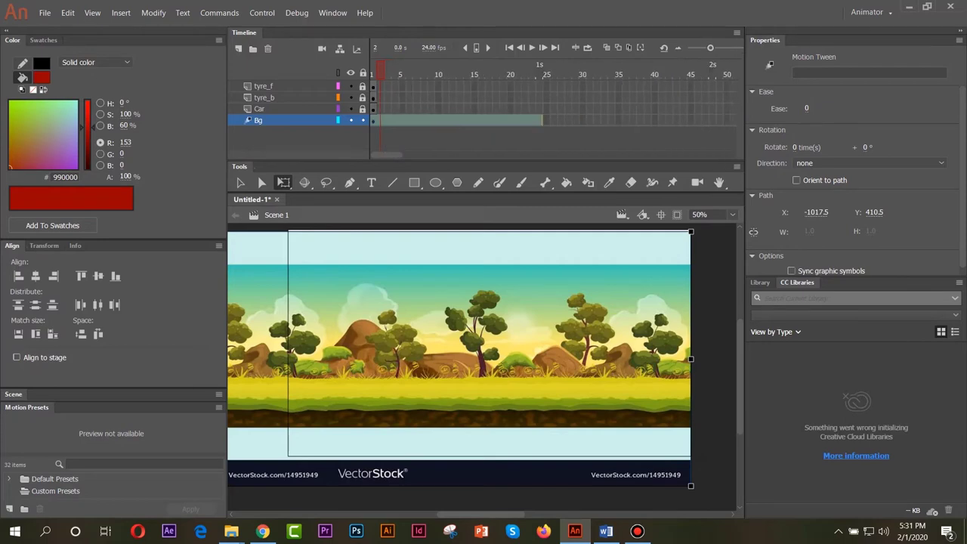
{"action": "left_click", "coordinate": [604, 141]}
{"action": "left_click", "coordinate": [525, 120]}
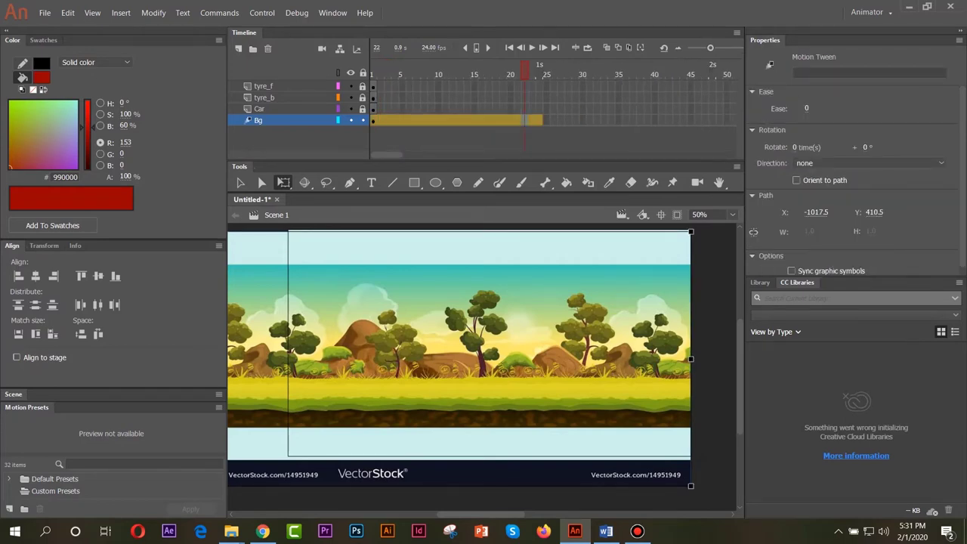
{"action": "left_click_drag", "start_coordinate": [387, 155], "coordinate": [663, 155]}
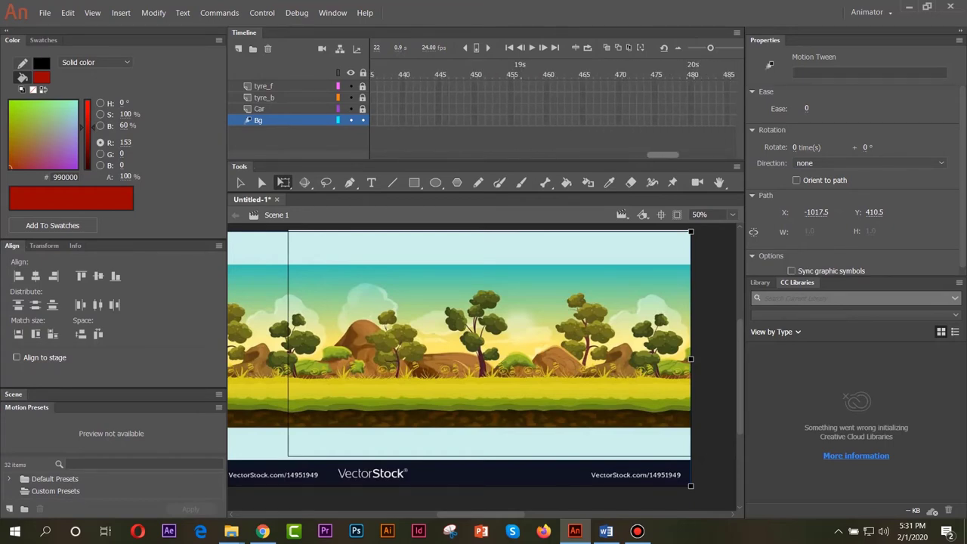
{"action": "left_click", "coordinate": [698, 120]}
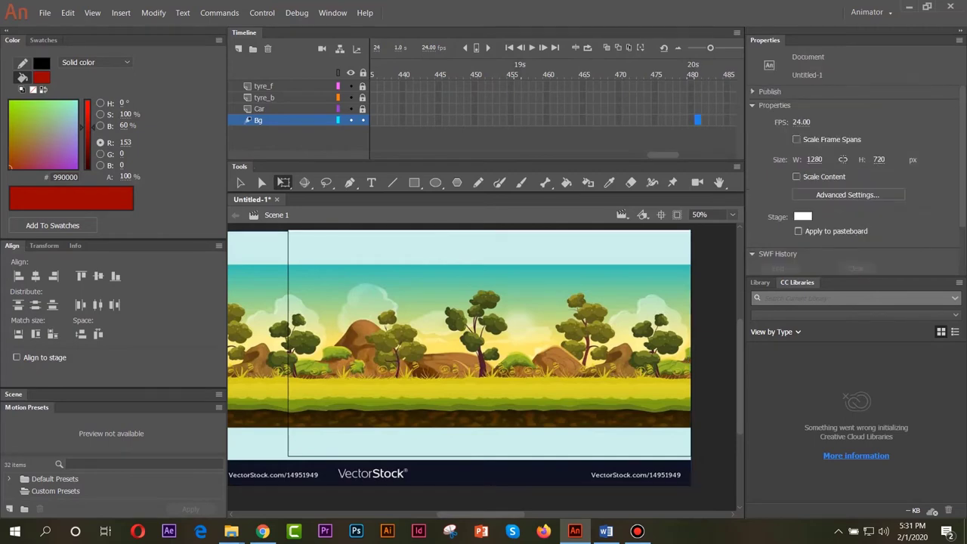
{"action": "right_click", "coordinate": [690, 119]}
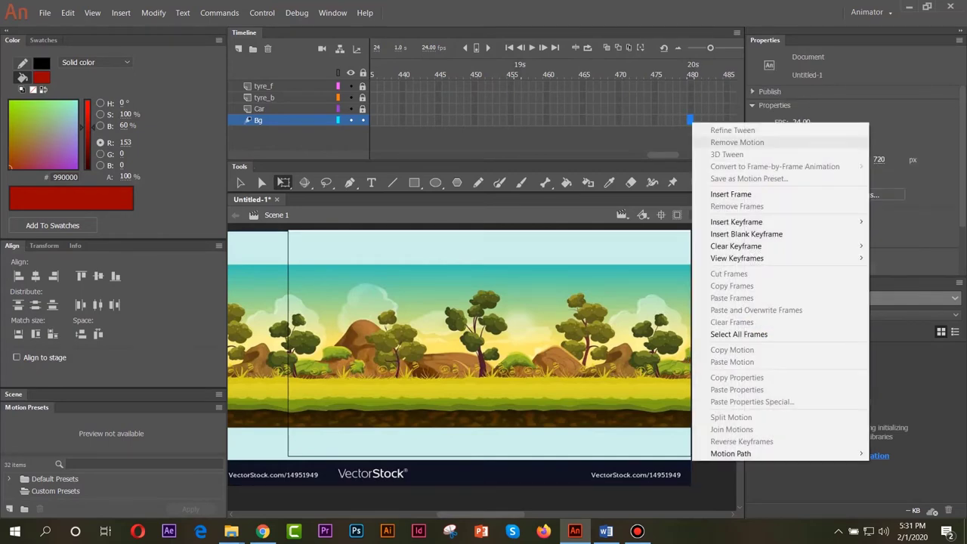
{"action": "mouse_move", "coordinate": [736, 221]}
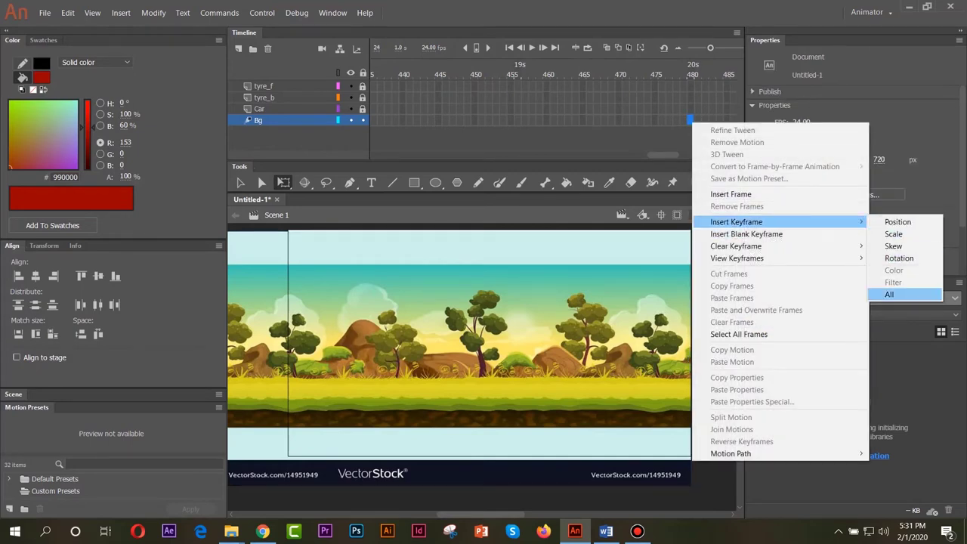
{"action": "left_click", "coordinate": [899, 294]}
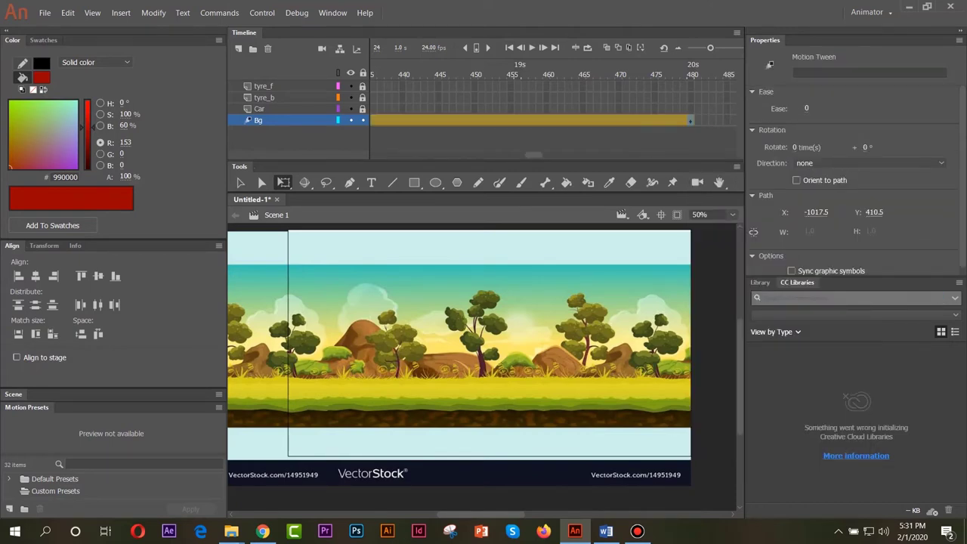
At frame 480, move the background until its left edge meets the stage edge at X 0, Y 0, and play the animation.
{"action": "left_click", "coordinate": [690, 86]}
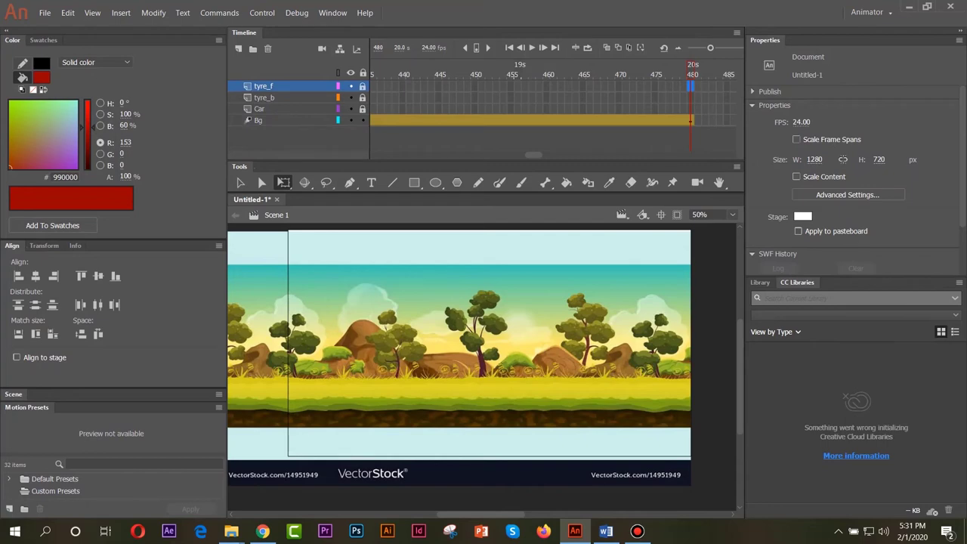
{"action": "left_click_drag", "start_coordinate": [691, 86], "coordinate": [690, 86]}
{"action": "left_click", "coordinate": [698, 97]}
{"action": "left_click", "coordinate": [698, 97]}
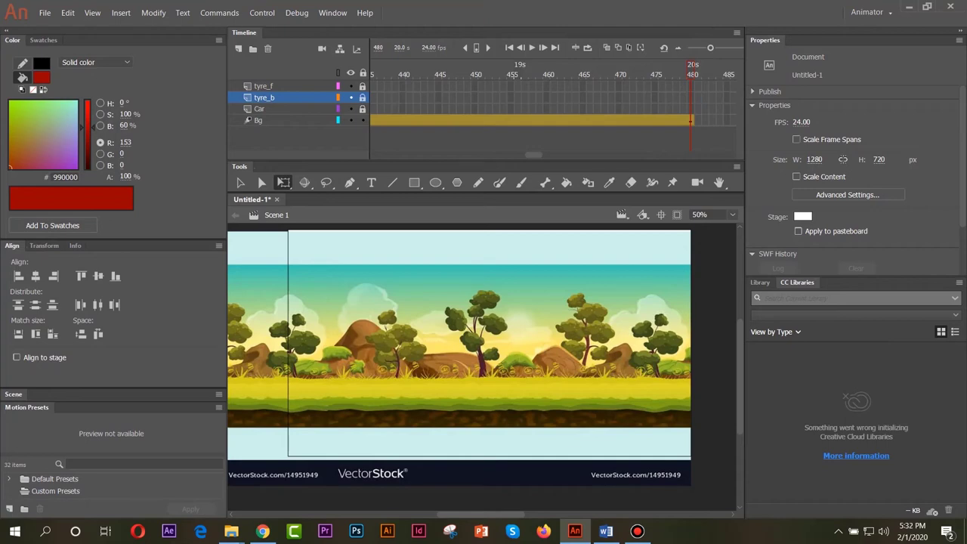
{"action": "left_click_drag", "start_coordinate": [423, 357], "coordinate": [575, 355]}
{"action": "left_click_drag", "start_coordinate": [470, 354], "coordinate": [596, 353]}
{"action": "left_click_drag", "start_coordinate": [458, 353], "coordinate": [595, 356]}
{"action": "left_click_drag", "start_coordinate": [423, 363], "coordinate": [565, 363]}
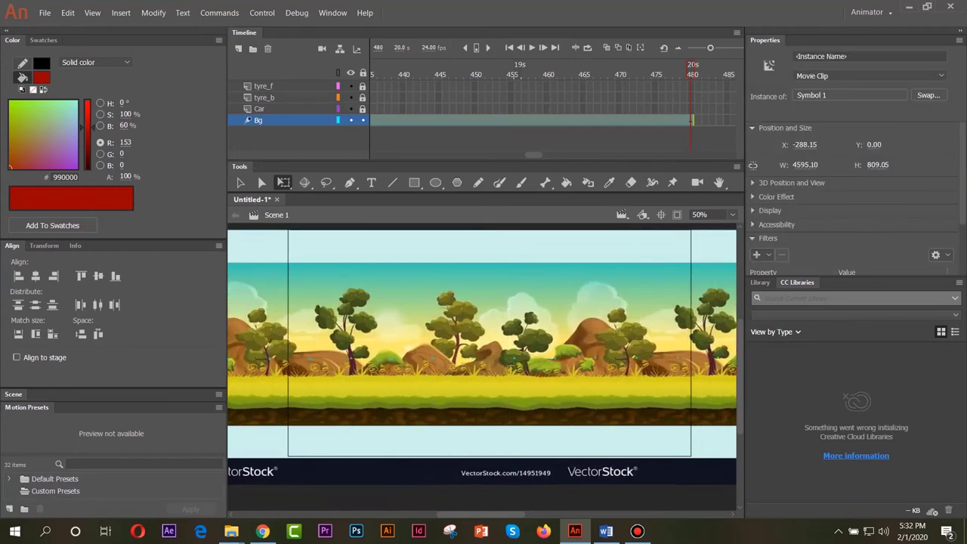
{"action": "mouse_move", "coordinate": [377, 367]}
{"action": "left_mouse_down"}
{"action": "mouse_move", "coordinate": [477, 367]}
{"action": "mouse_move", "coordinate": [376, 355]}
{"action": "left_mouse_up"}
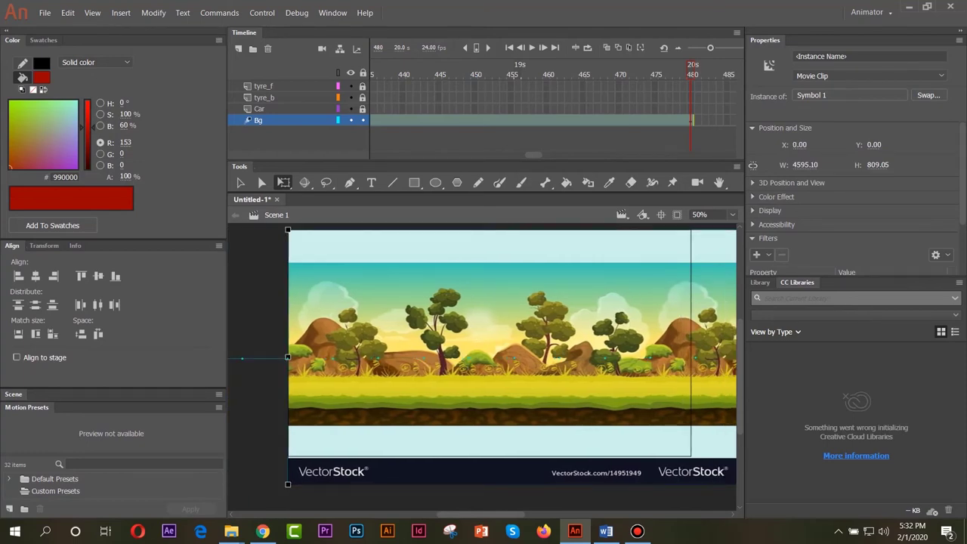
{"action": "left_click", "coordinate": [532, 47]}
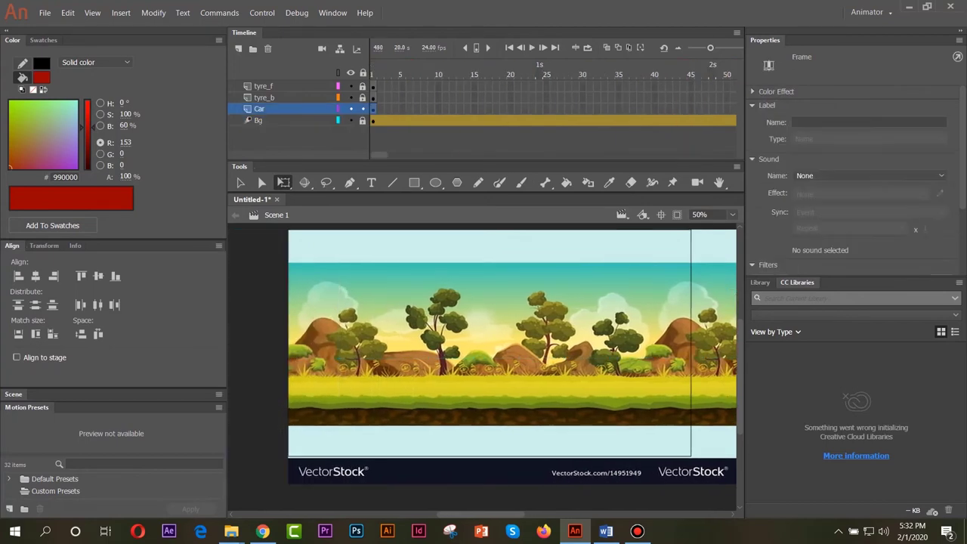
Insert a keyframe on the Car layer at frame 480 to extend the car body to 20 seconds, and play the animation.
{"action": "right_click", "coordinate": [374, 108]}
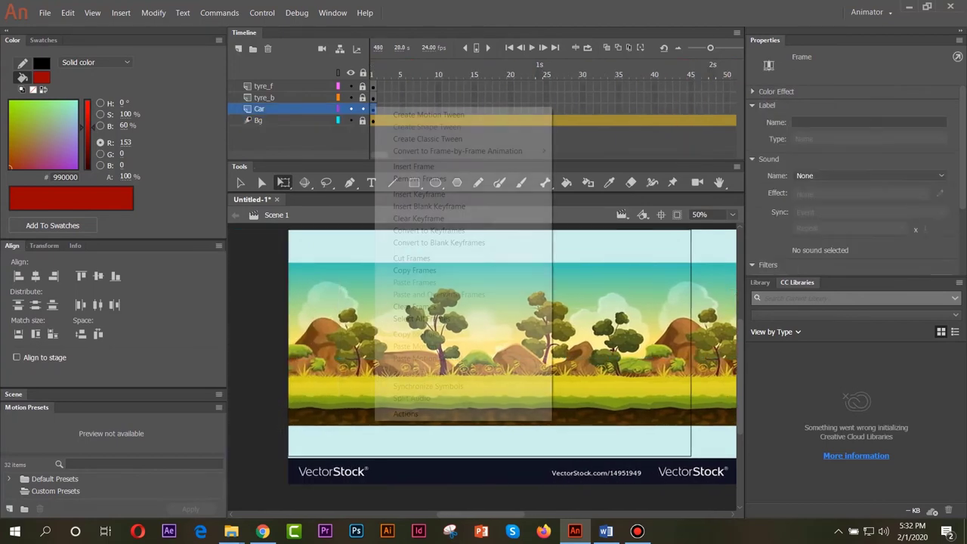
{"action": "left_click", "coordinate": [423, 115]}
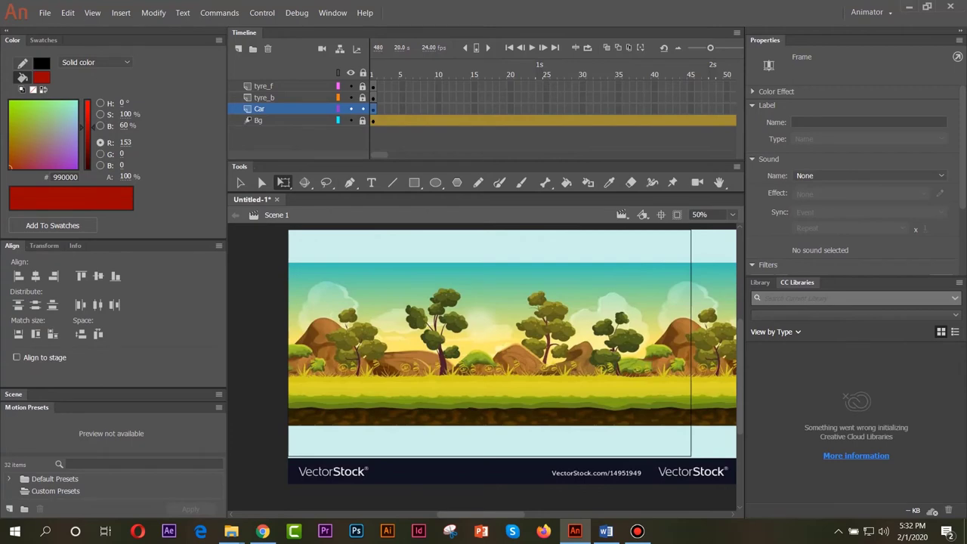
{"action": "left_click_drag", "start_coordinate": [380, 155], "coordinate": [538, 155]}
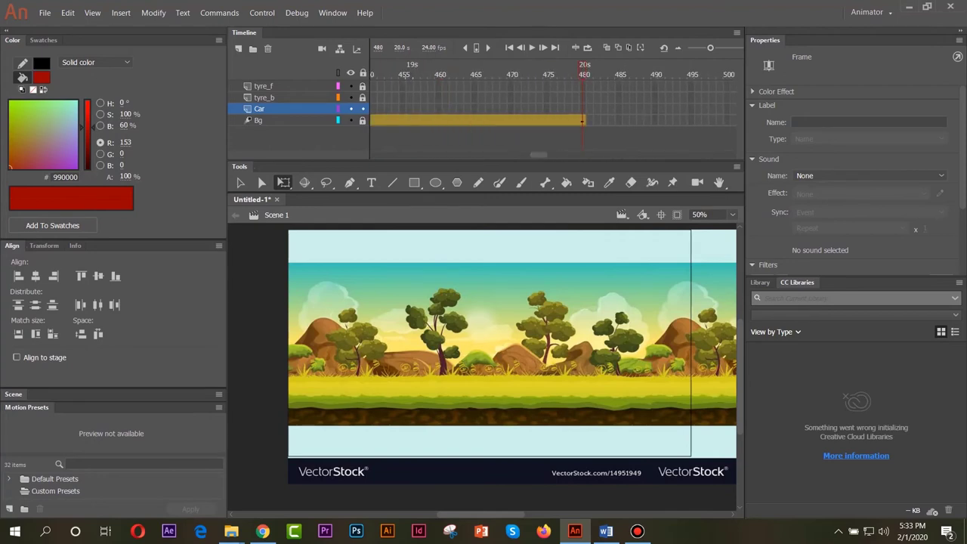
{"action": "left_click", "coordinate": [583, 109]}
{"action": "right_click", "coordinate": [582, 110]}
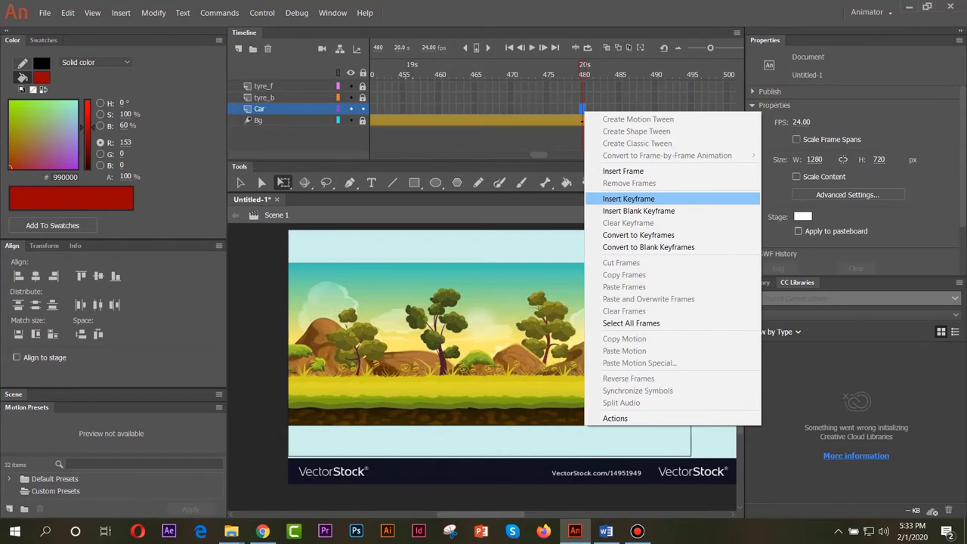
{"action": "left_click", "coordinate": [635, 199]}
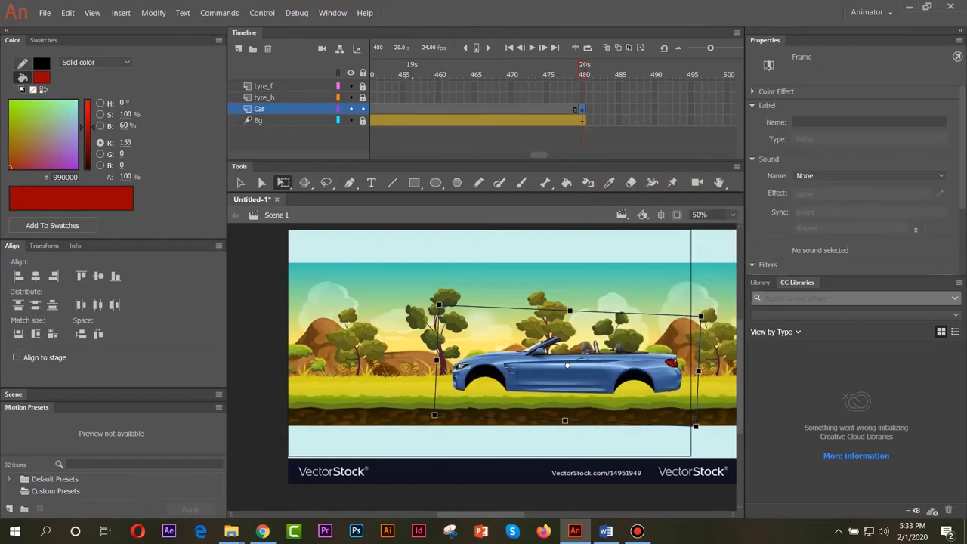
{"action": "left_click", "coordinate": [532, 47]}
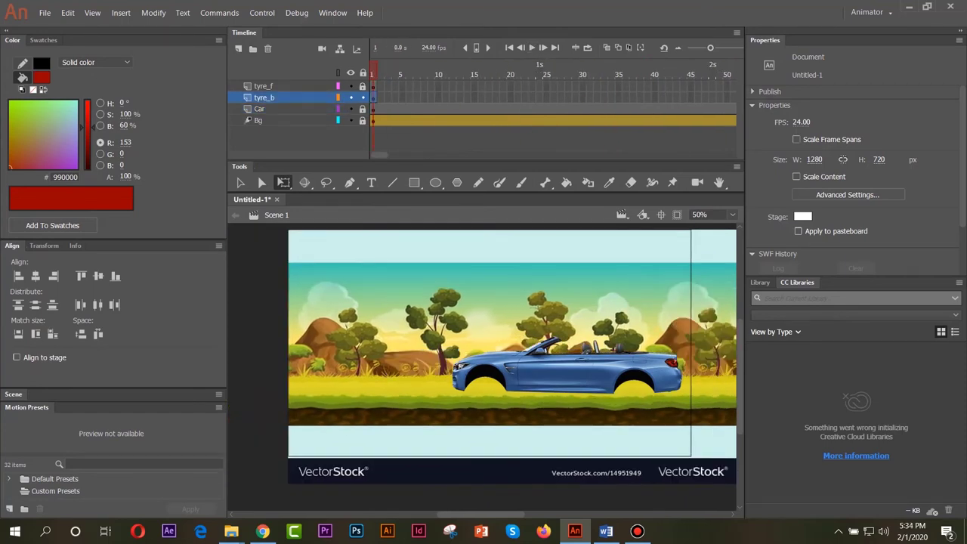
Create a motion tween on the first frame of the tyre_b layer, converting the rear wheel to a symbol.
{"action": "left_click", "coordinate": [373, 97]}
{"action": "right_click", "coordinate": [374, 98]}
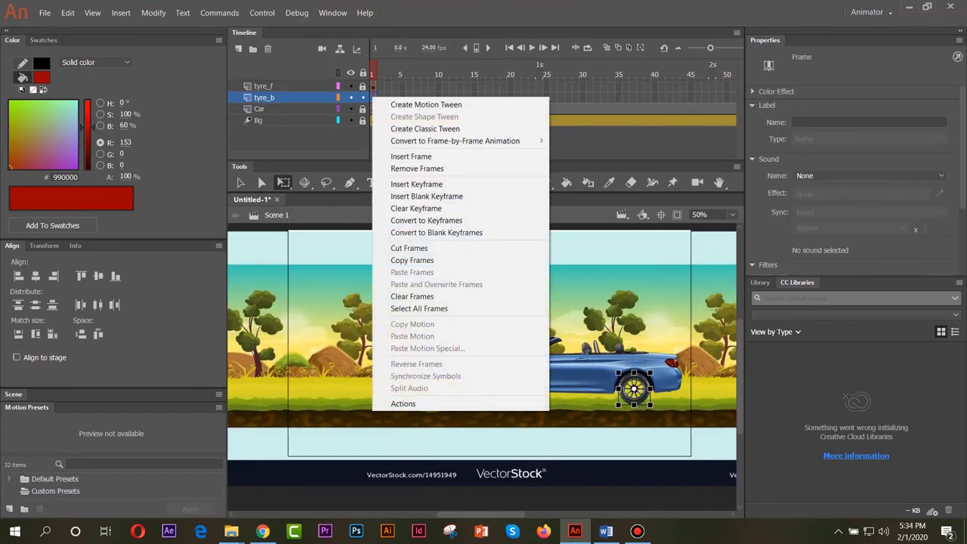
{"action": "left_click", "coordinate": [423, 105]}
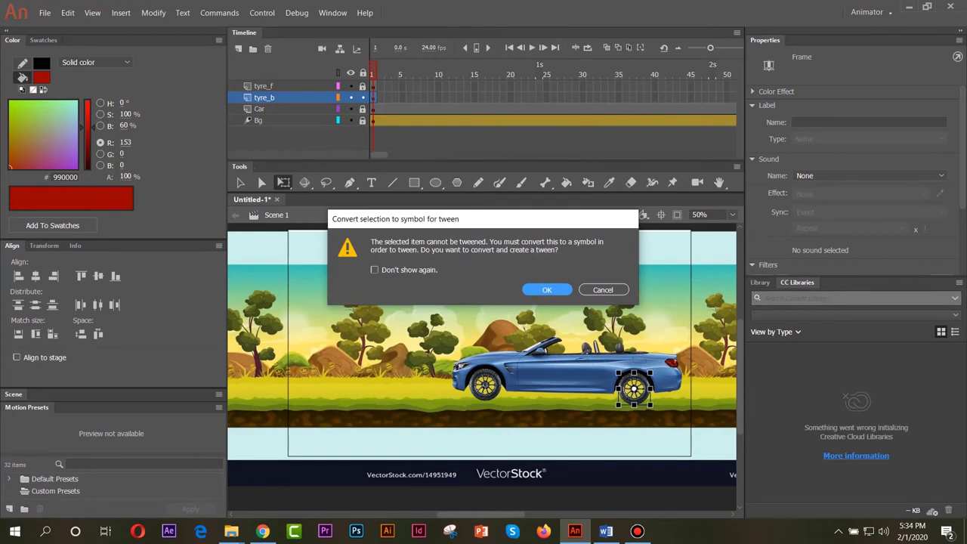
{"action": "key", "text": "Return"}
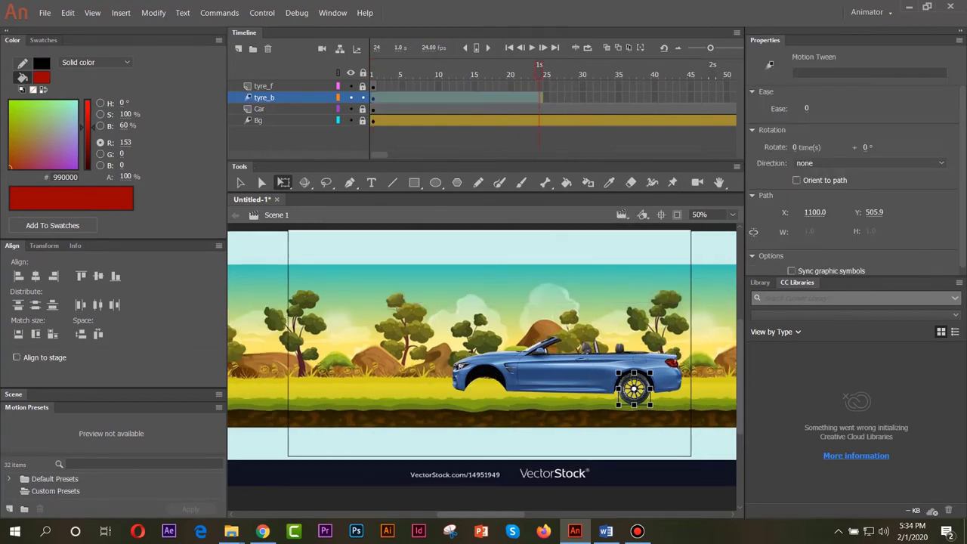
Try to insert a rotation keyframe on the tyre_b layer at frame 21.
{"action": "right_click", "coordinate": [517, 97]}
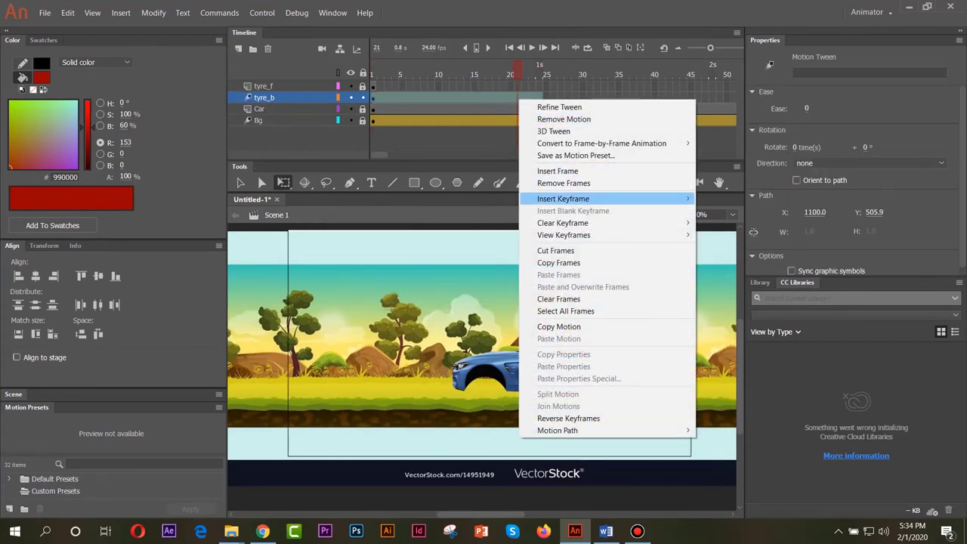
{"action": "mouse_move", "coordinate": [563, 199]}
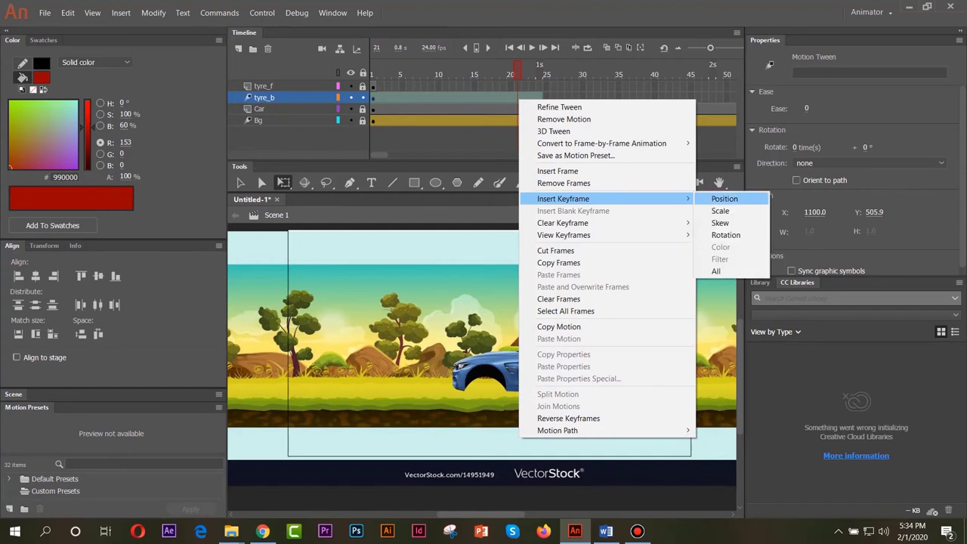
{"action": "left_click", "coordinate": [725, 235]}
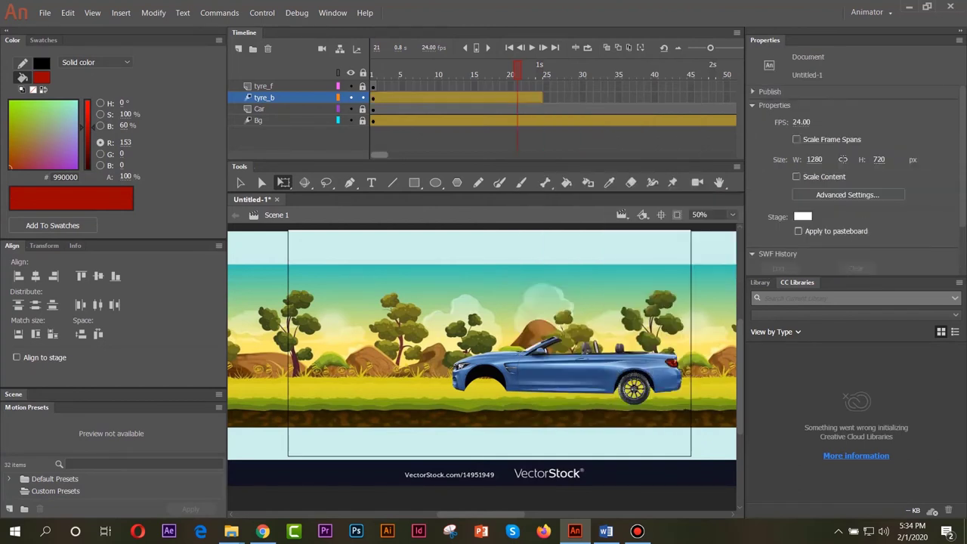
Insert a rotation keyframe on the tyre_b layer at frame 480, extending the rear wheel's tween to 20 seconds.
{"action": "left_click_drag", "start_coordinate": [380, 155], "coordinate": [541, 155]}
{"action": "right_click", "coordinate": [554, 98]}
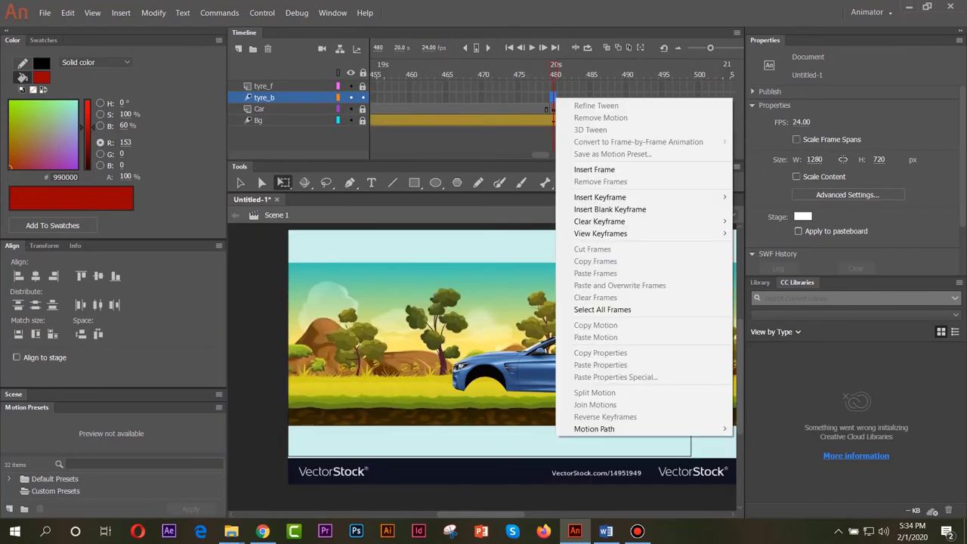
{"action": "mouse_move", "coordinate": [601, 197]}
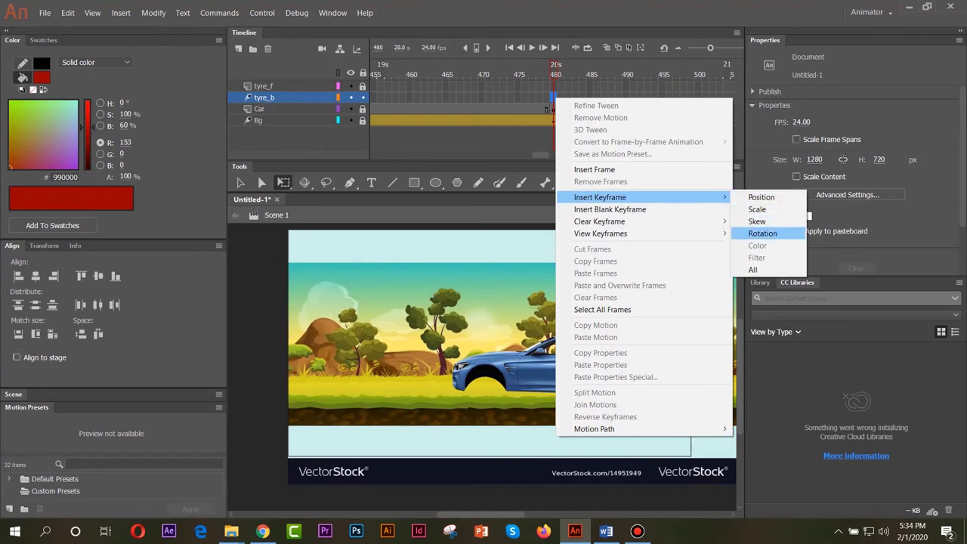
{"action": "left_click", "coordinate": [762, 233]}
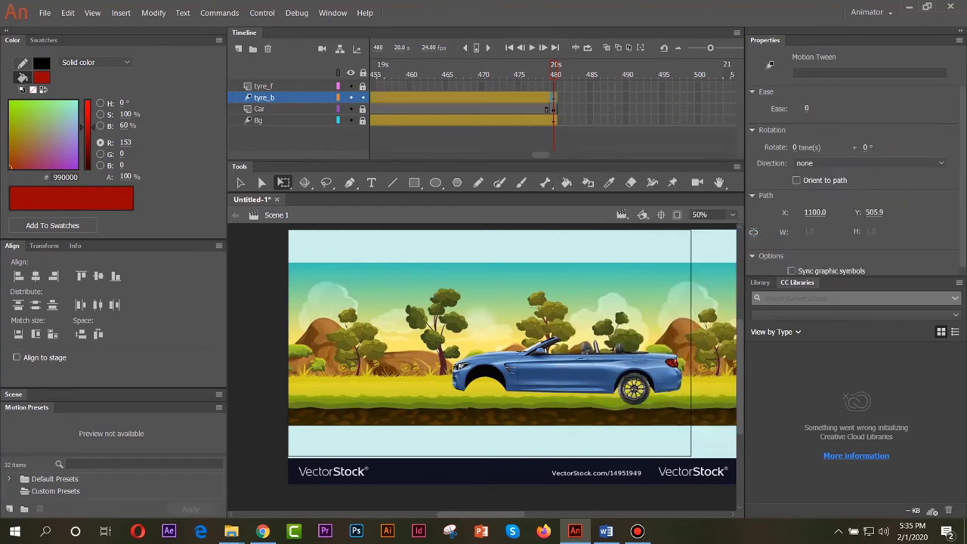
Set the rear wheel's tween to rotate 62 times counterclockwise (CCW) and play the animation.
{"action": "left_click", "coordinate": [803, 147]}
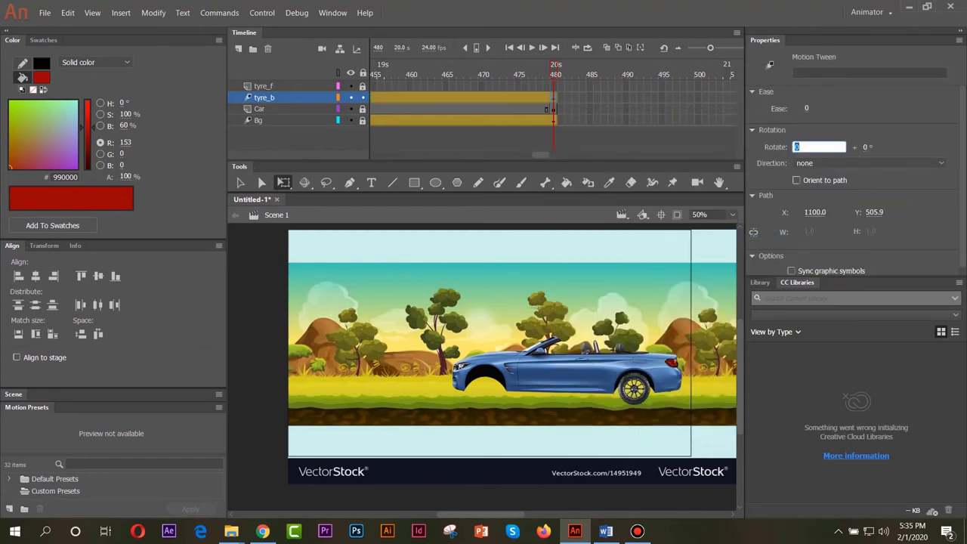
{"action": "type", "text": "62"}
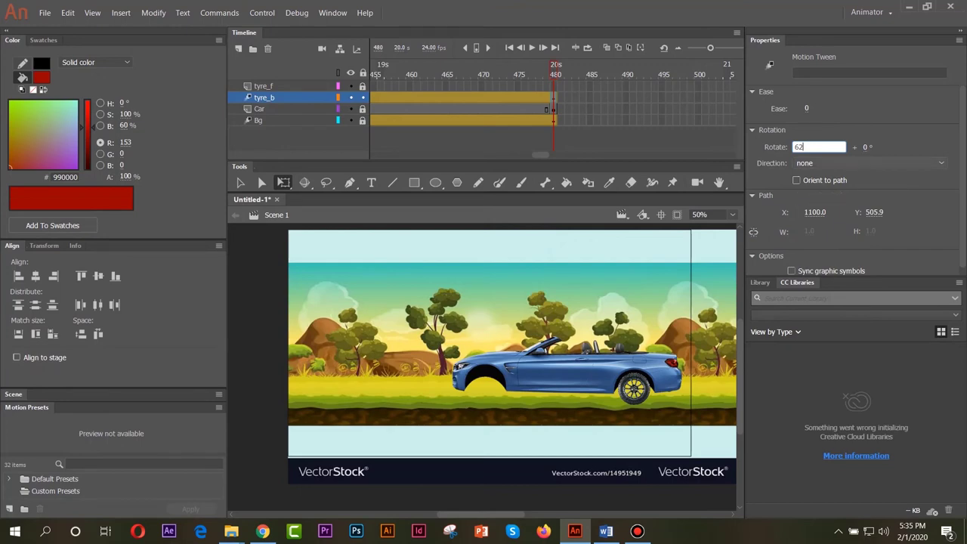
{"action": "left_click", "coordinate": [869, 162]}
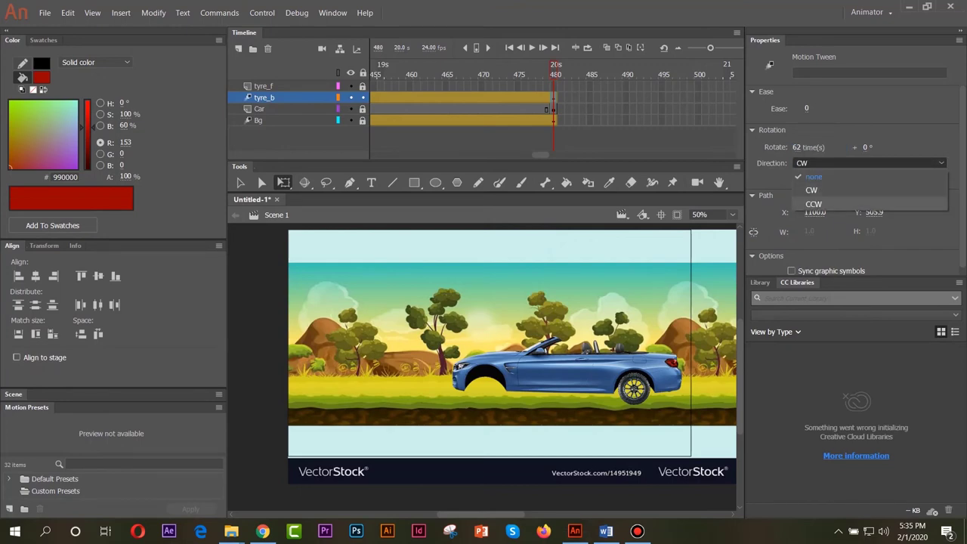
{"action": "left_click", "coordinate": [814, 204]}
{"action": "left_click", "coordinate": [532, 46]}
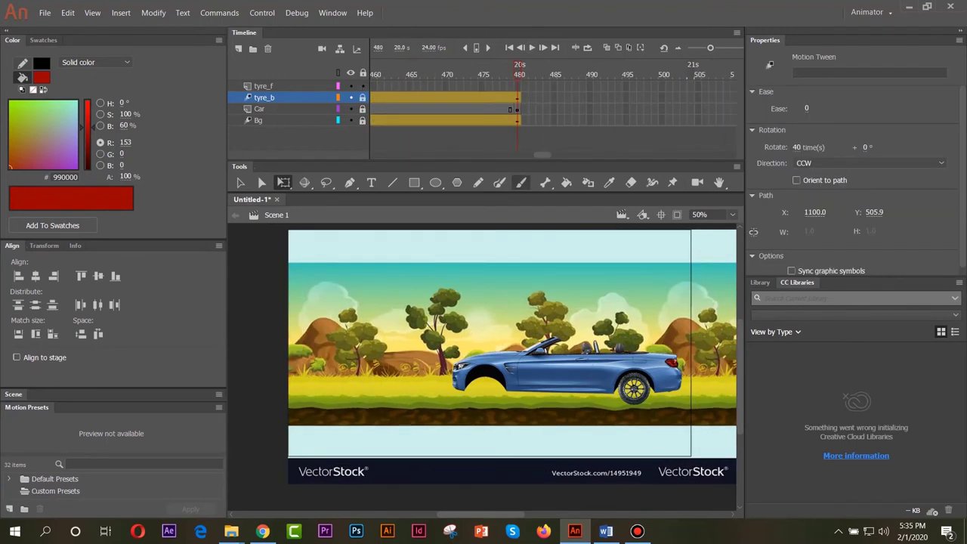
Create a motion tween on the first frame of the tyre_f layer, converting the front wheel to a symbol.
{"action": "left_click_drag", "start_coordinate": [543, 155], "coordinate": [379, 155]}
{"action": "left_click", "coordinate": [373, 86]}
{"action": "right_click", "coordinate": [374, 86]}
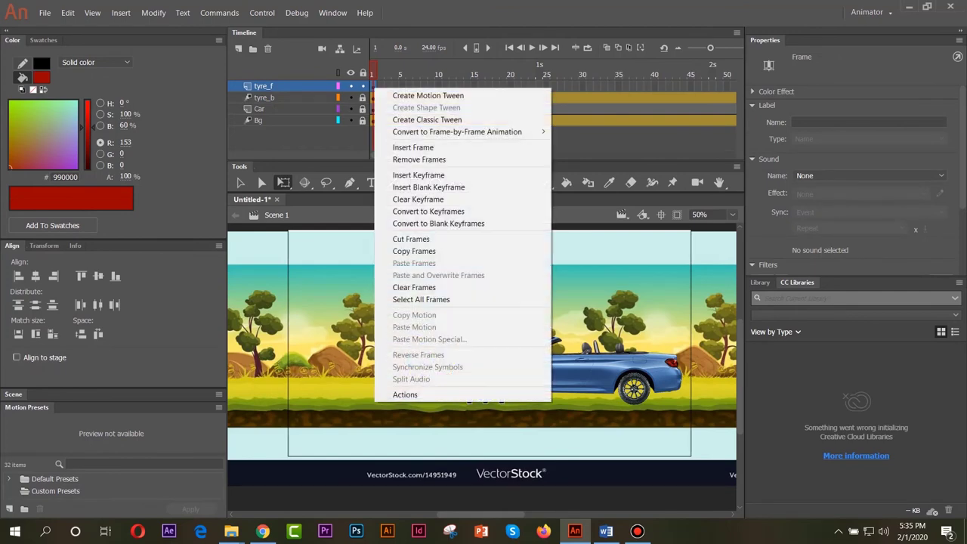
{"action": "left_click", "coordinate": [399, 92]}
{"action": "left_click", "coordinate": [547, 289]}
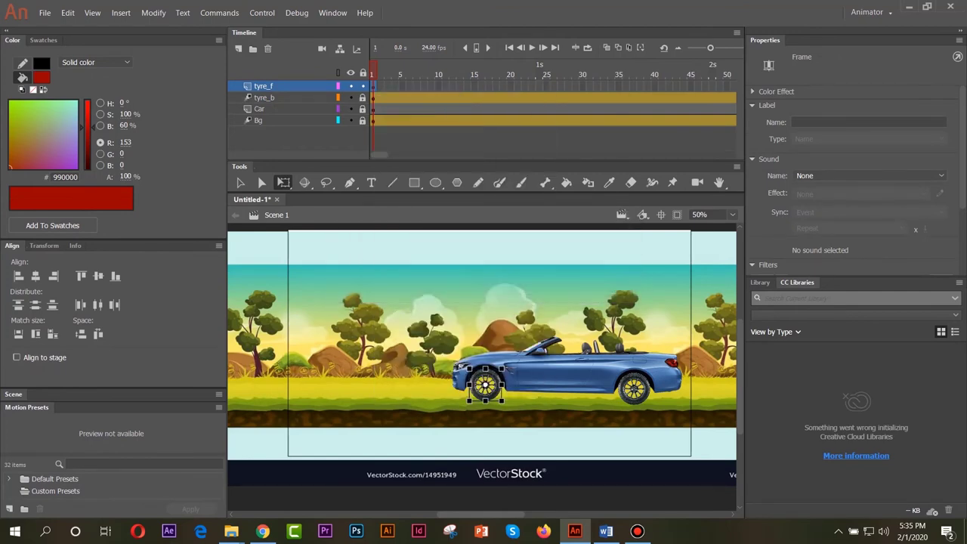
Insert a rotation keyframe on the tyre_f layer at frame 480, extending the front wheel's tween to 20 seconds.
{"action": "left_click_drag", "start_coordinate": [380, 155], "coordinate": [538, 155]}
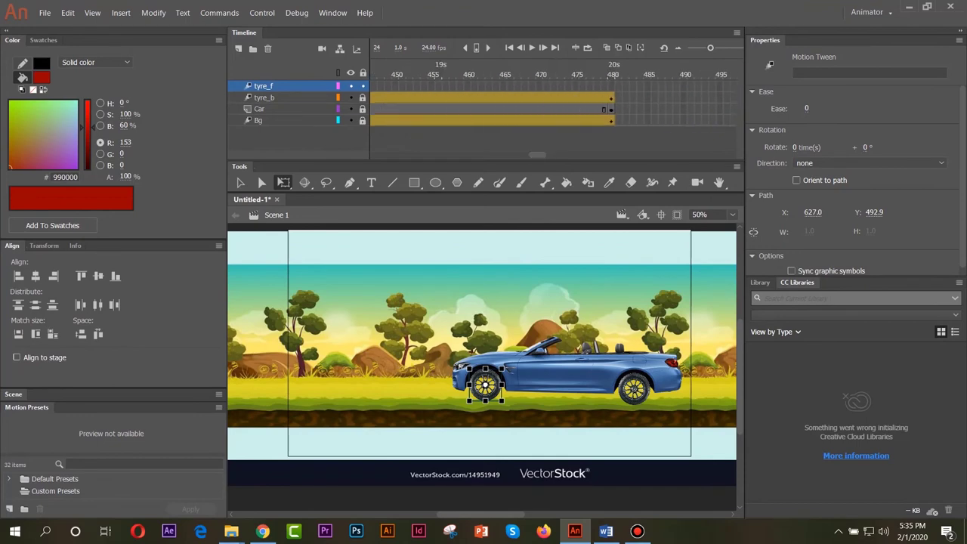
{"action": "left_click", "coordinate": [612, 86]}
{"action": "right_click", "coordinate": [612, 86]}
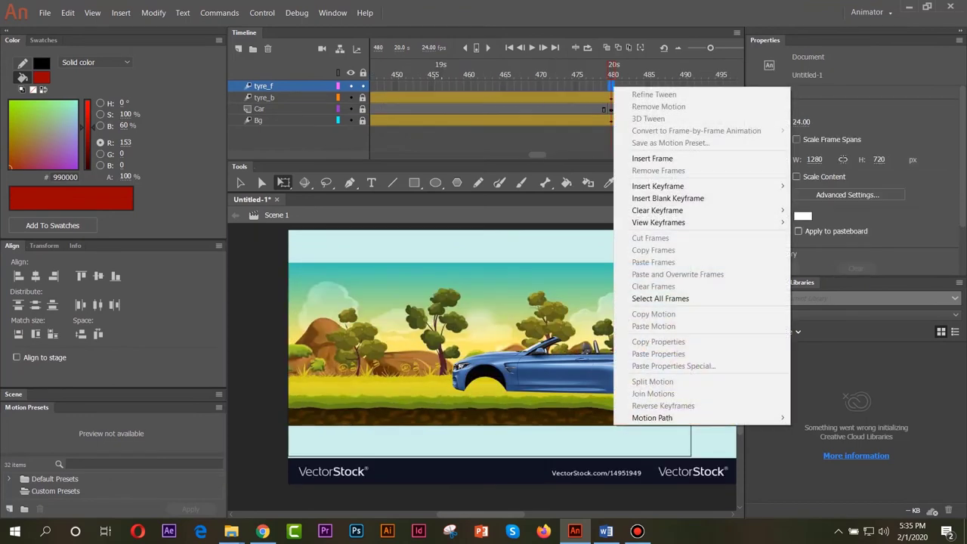
{"action": "mouse_move", "coordinate": [681, 186]}
{"action": "left_click", "coordinate": [821, 222]}
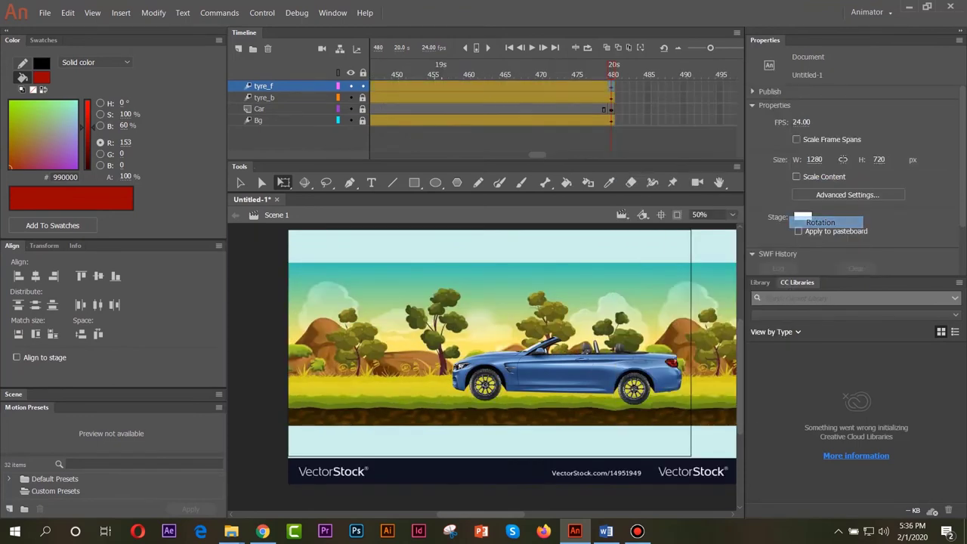
Set the front wheel's tween to rotate 60 times counterclockwise (CCW) and play the animation.
{"action": "left_click", "coordinate": [796, 148]}
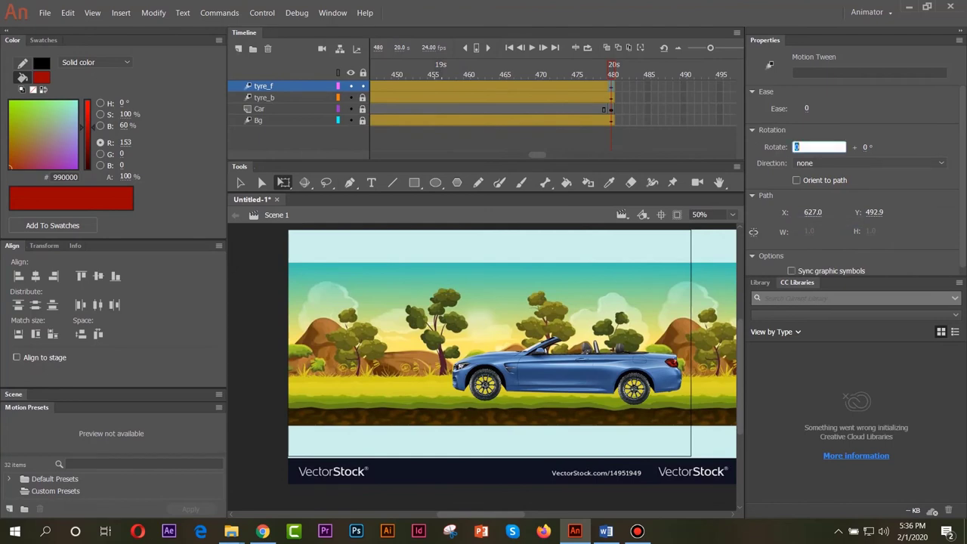
{"action": "type", "text": "60"}
{"action": "key", "text": "Return"}
{"action": "left_click", "coordinate": [869, 164]}
{"action": "left_click", "coordinate": [820, 203]}
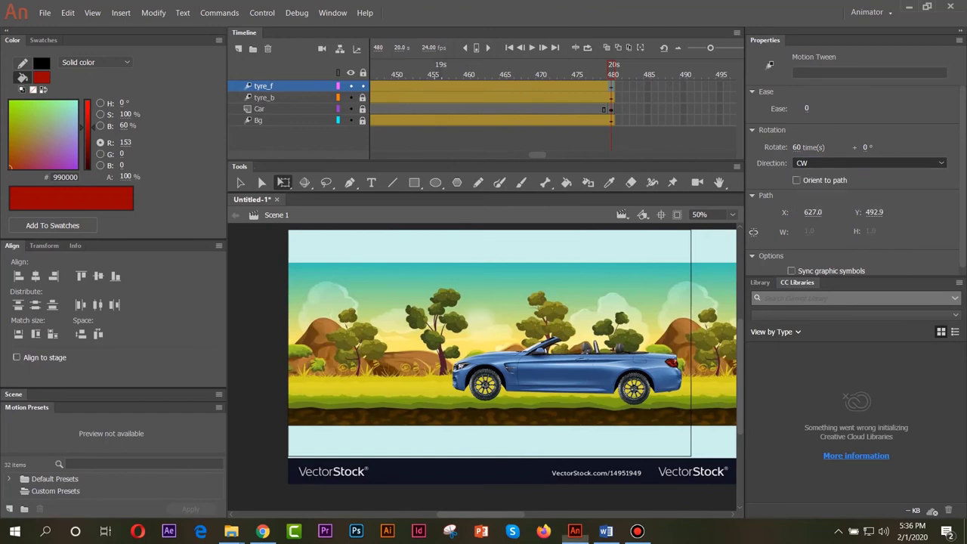
{"action": "key", "text": "Down"}
{"action": "left_click", "coordinate": [532, 47]}
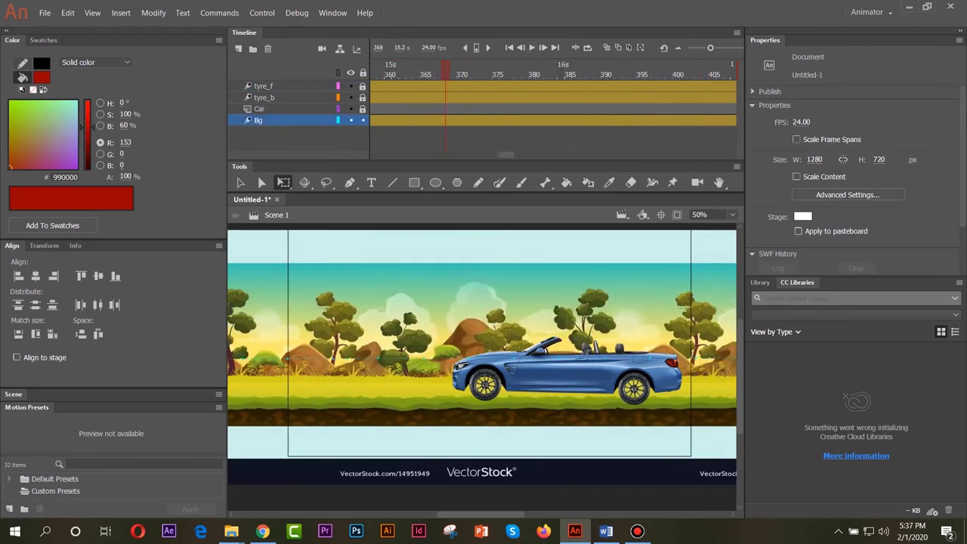
Export the animation as the 1280 x 720 px video Untitled-1.mov on the desktop, stopping when the last frame is reached.
{"action": "left_click", "coordinate": [45, 13]}
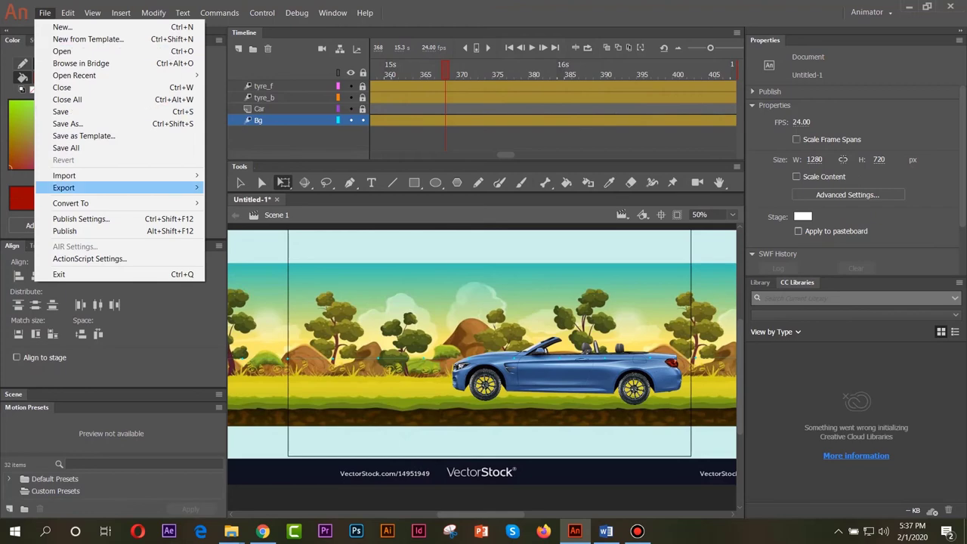
{"action": "mouse_move", "coordinate": [98, 188]}
{"action": "key", "text": "Down"}
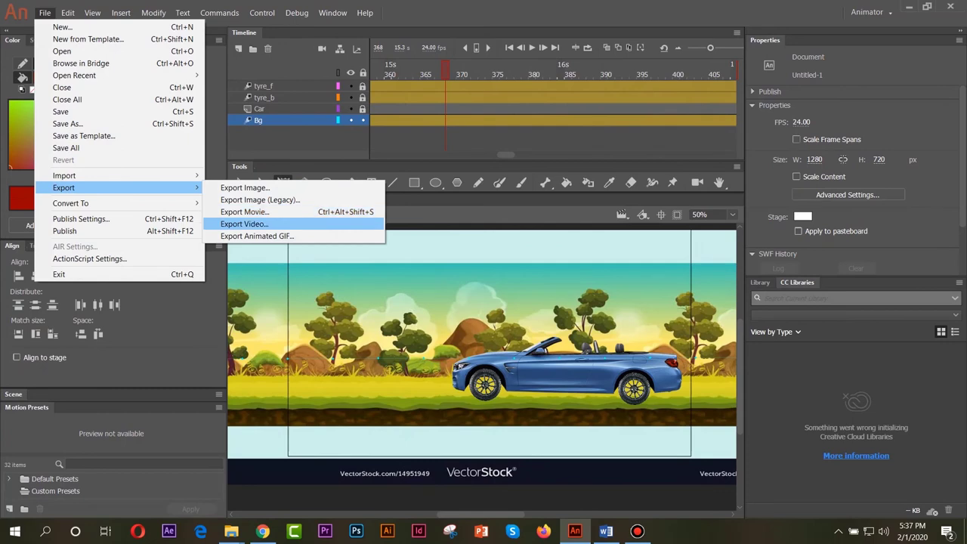
{"action": "key", "text": "Return"}
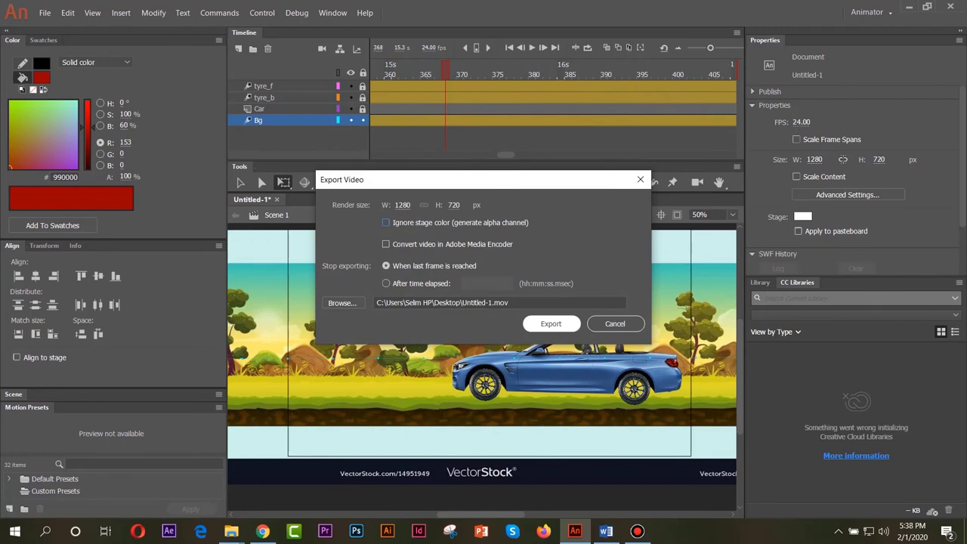
{"action": "left_click", "coordinate": [550, 324]}
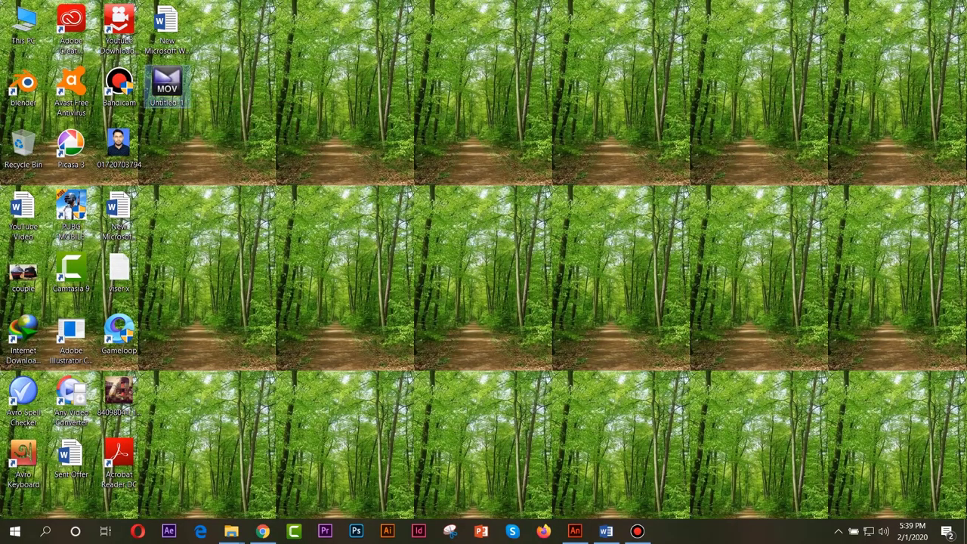
Open the exported Untitled-1 video from the desktop with The KMPlayer.
{"action": "right_click", "coordinate": [167, 87]}
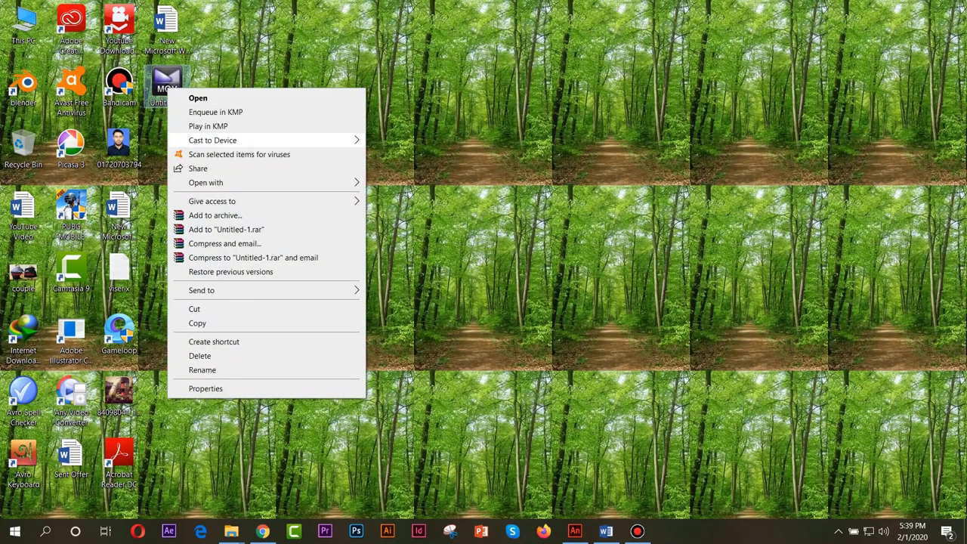
{"action": "mouse_move", "coordinate": [257, 182]}
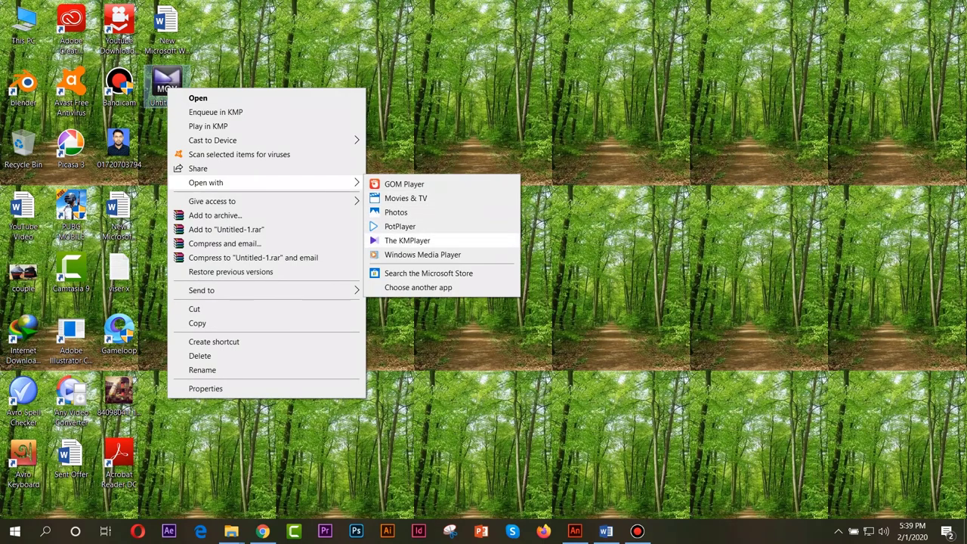
{"action": "left_click", "coordinate": [401, 240]}
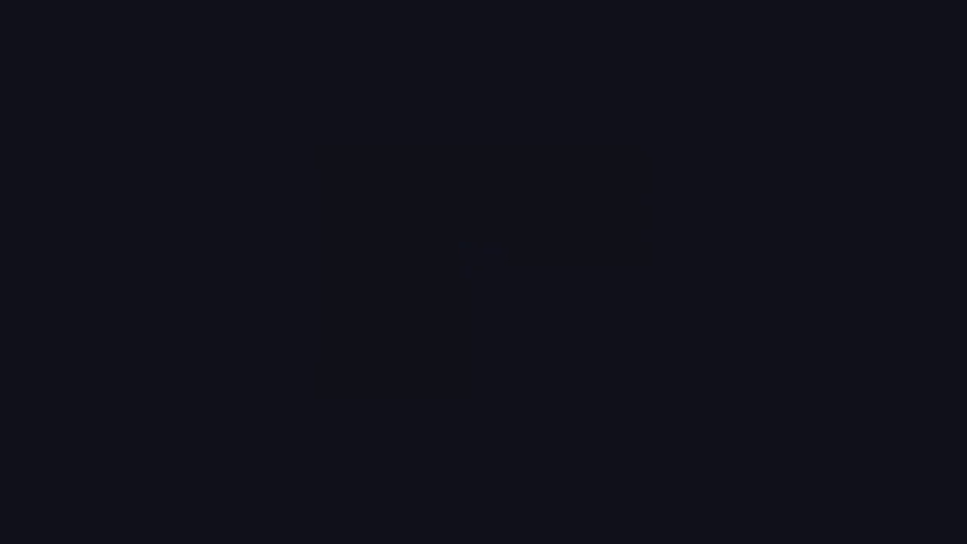